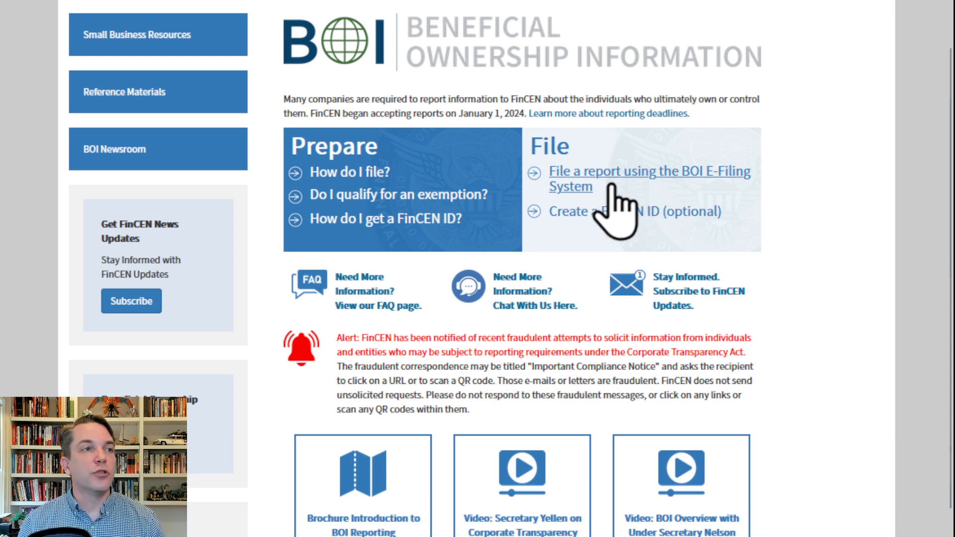
Open the BOI E-Filing System from the FinCEN page and get started with Beneficial Ownership Information reporting
click(639, 175)
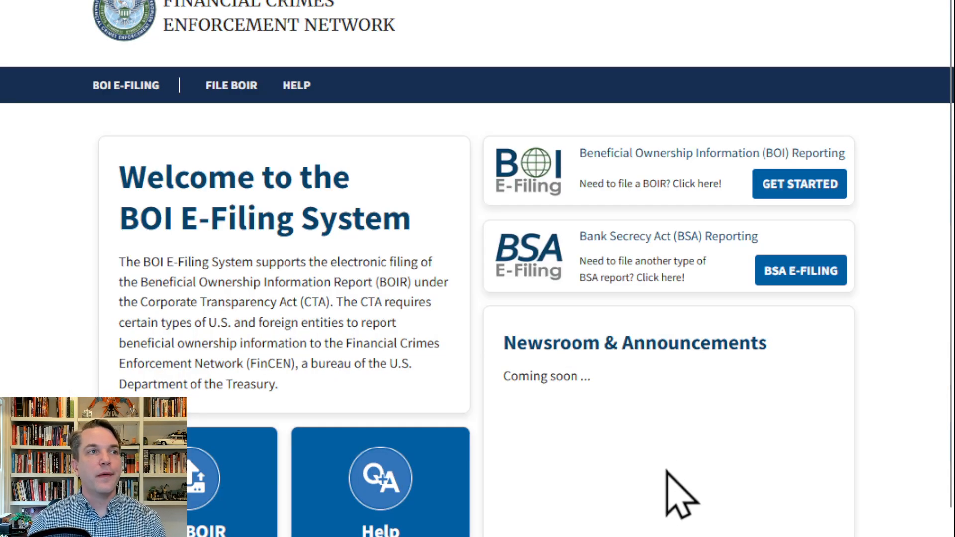
scroll(661, 438, down, 2)
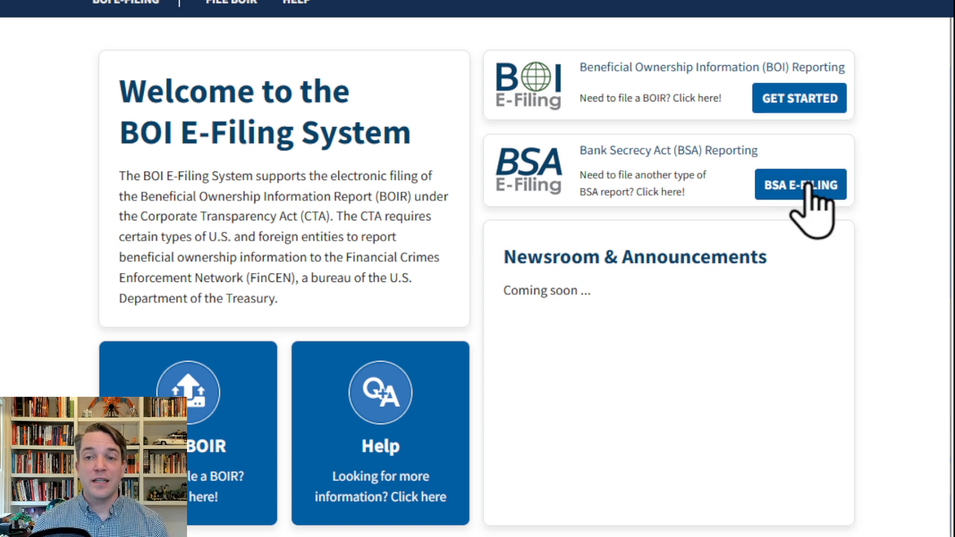
scroll(279, 269, down, 1)
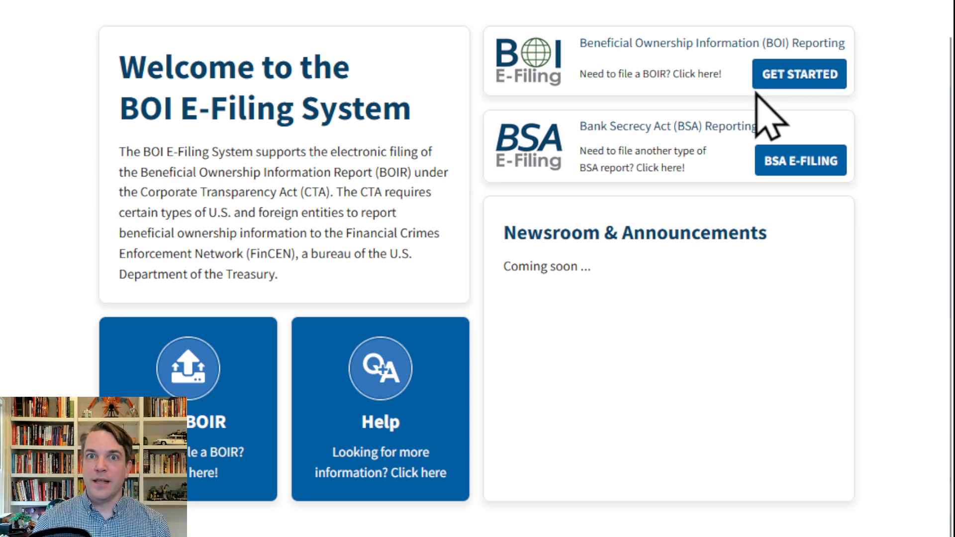
click(771, 82)
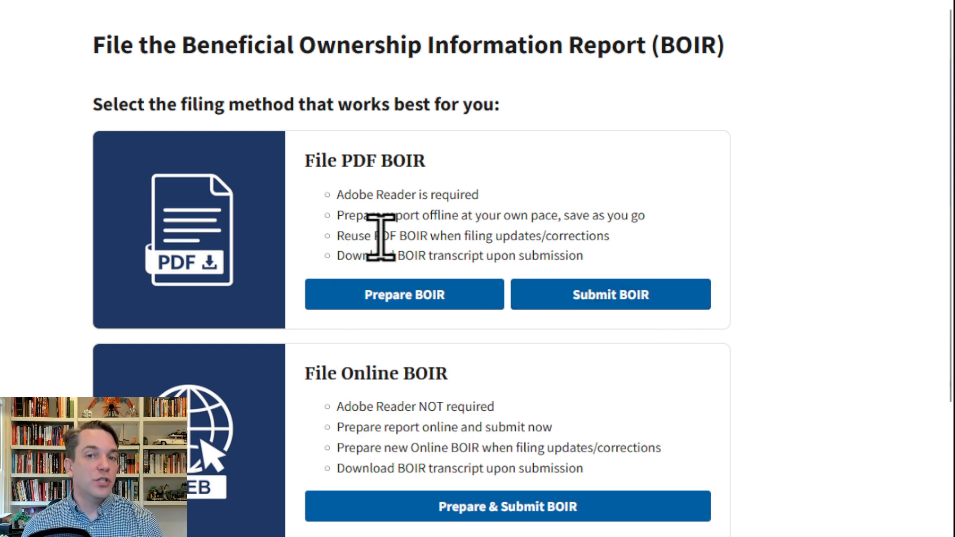
Review the available filing methods and choose to prepare and submit the BOIR online
scroll(375, 252, down, 2)
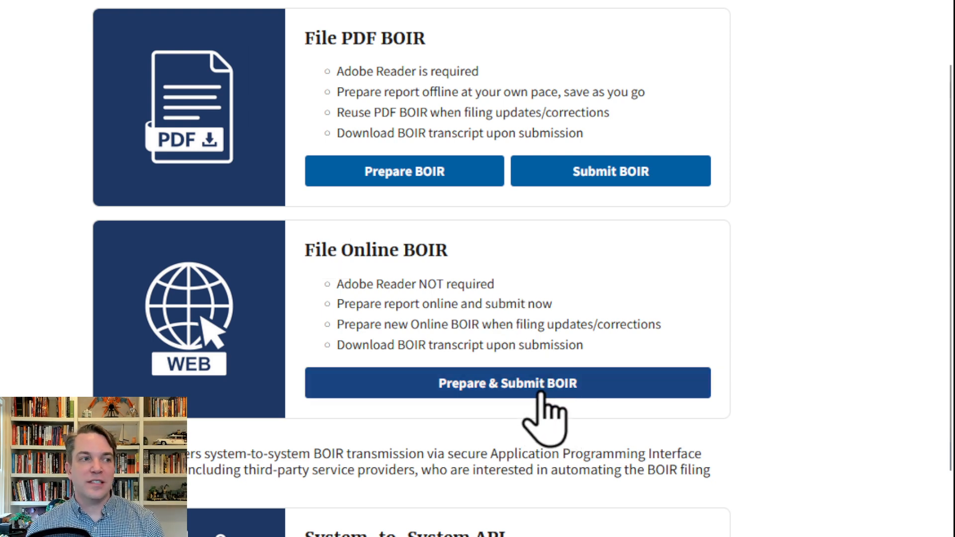
scroll(548, 406, down, 3)
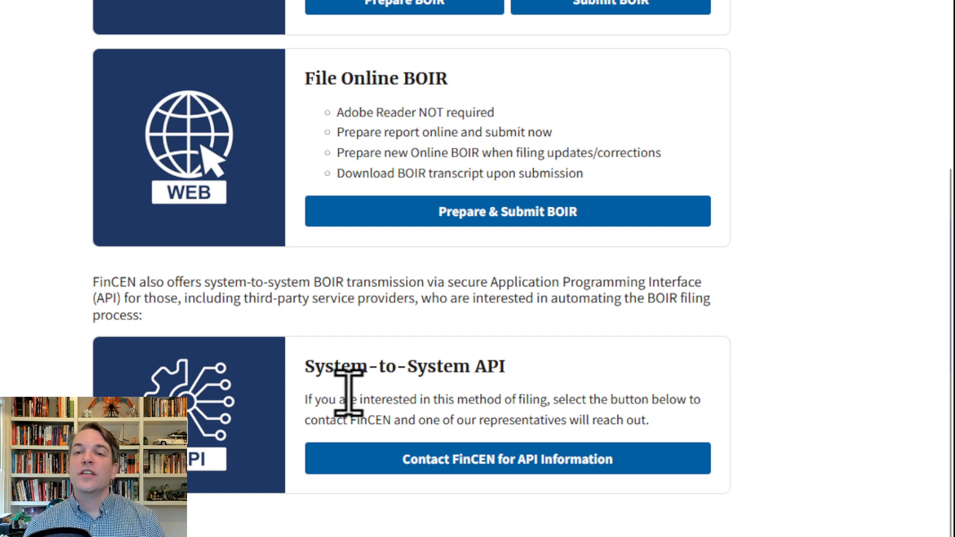
scroll(348, 398, down, 2)
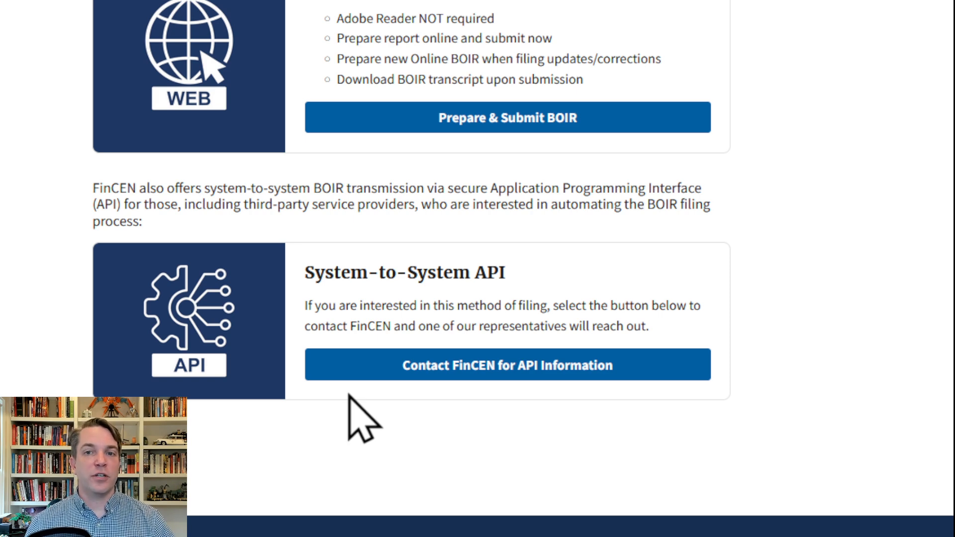
scroll(390, 282, up, 5)
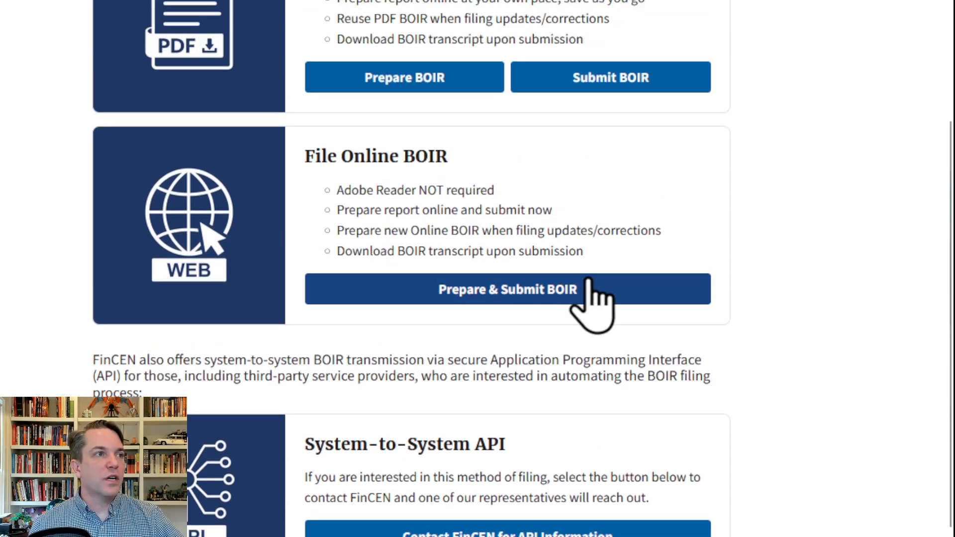
scroll(573, 180, up, 2)
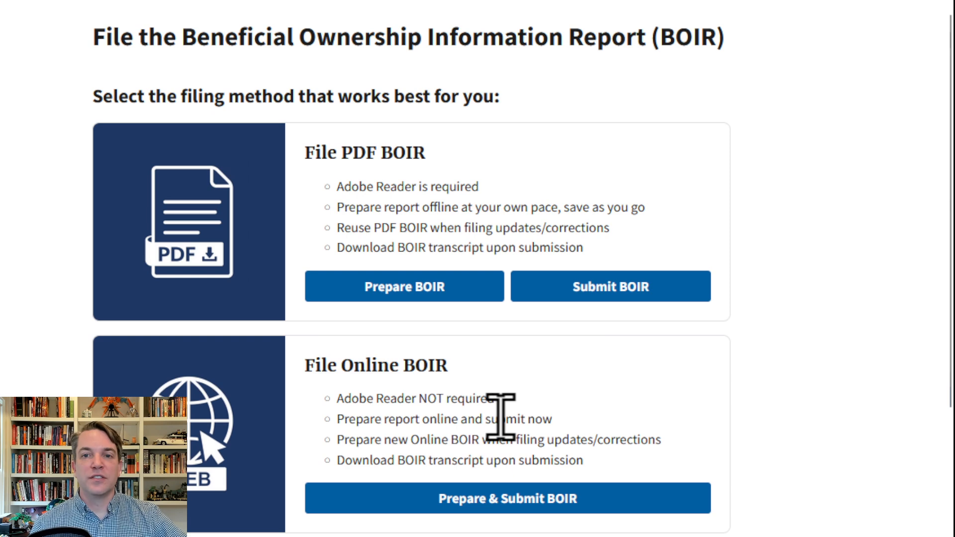
click(547, 501)
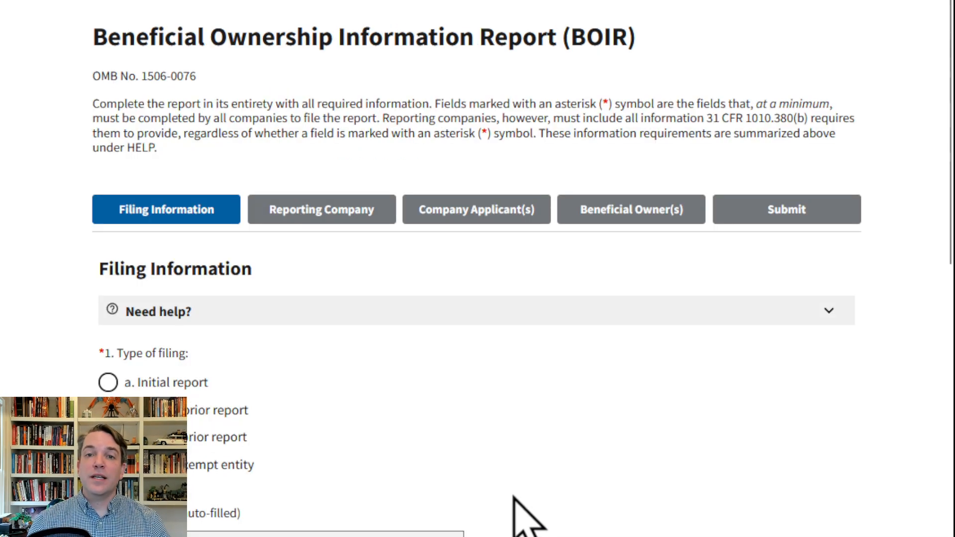
Look through the Filing Information page and set the type of filing to Initial report
scroll(573, 294, down, 3)
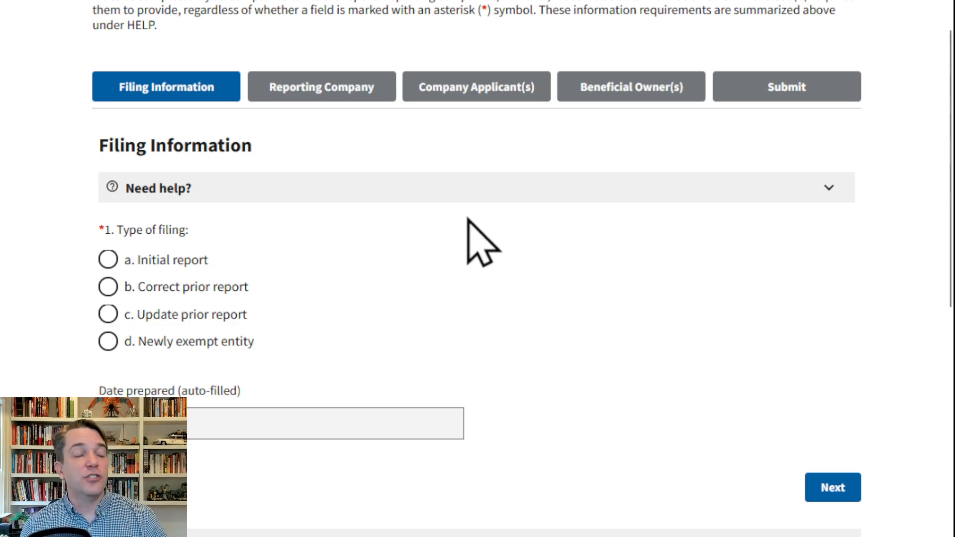
scroll(493, 239, down, 10)
scroll(373, 383, down, 5)
scroll(368, 358, up, 18)
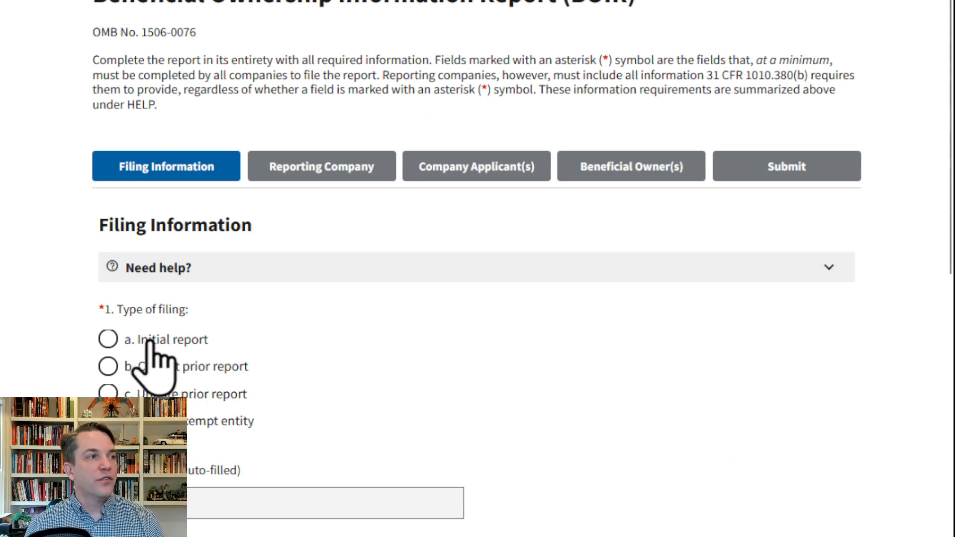
click(152, 343)
scroll(427, 352, down, 3)
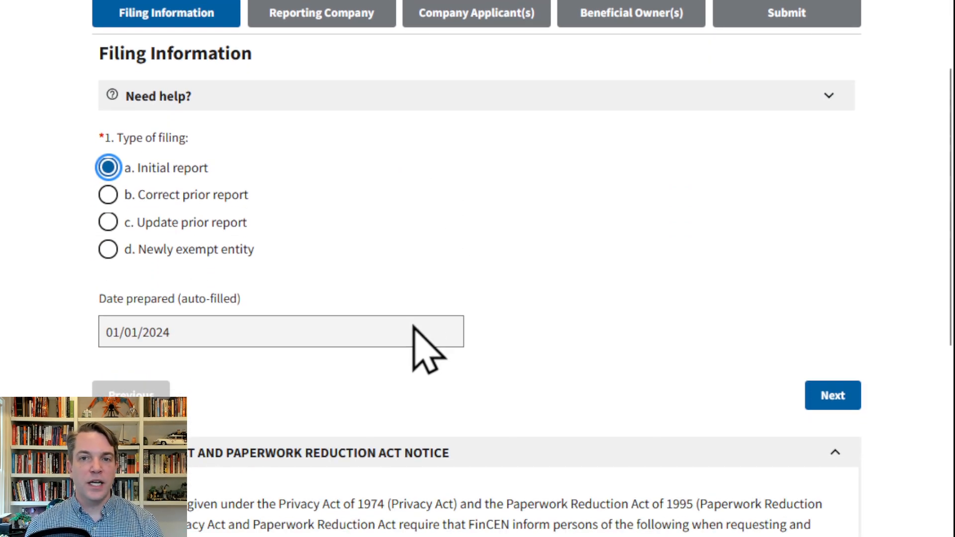
Switch the filing type to Update prior report and examine its extra company fields, including the tax identification type options
click(135, 197)
click(181, 227)
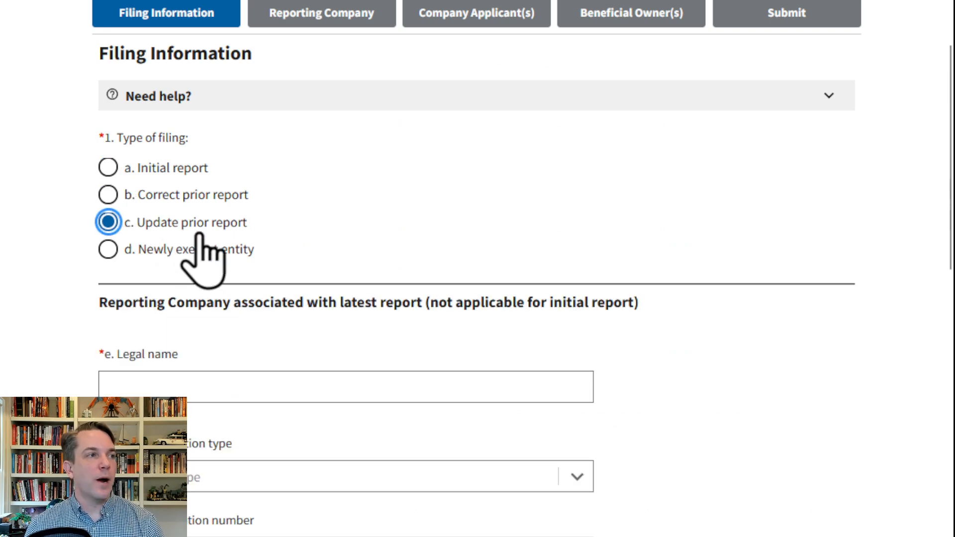
scroll(251, 296, down, 2)
scroll(267, 301, down, 2)
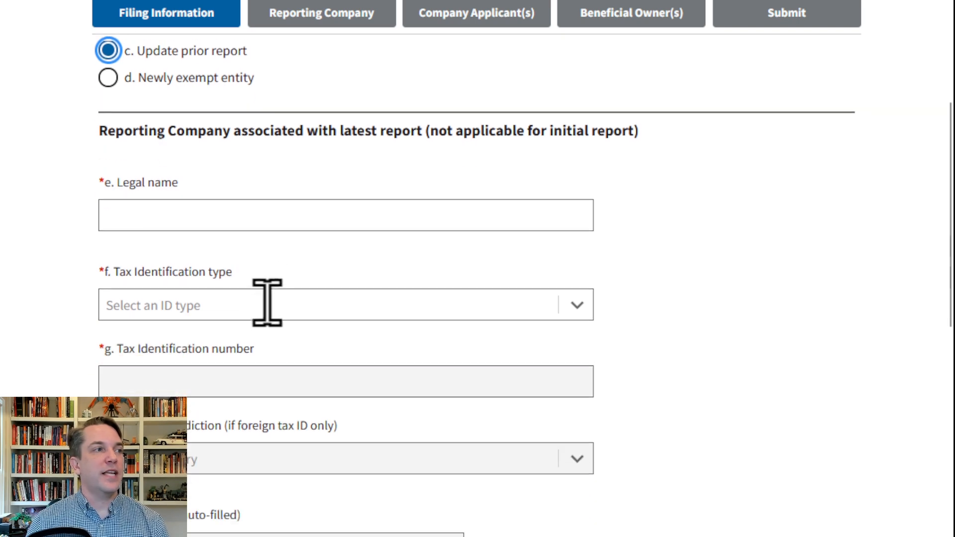
click(568, 306)
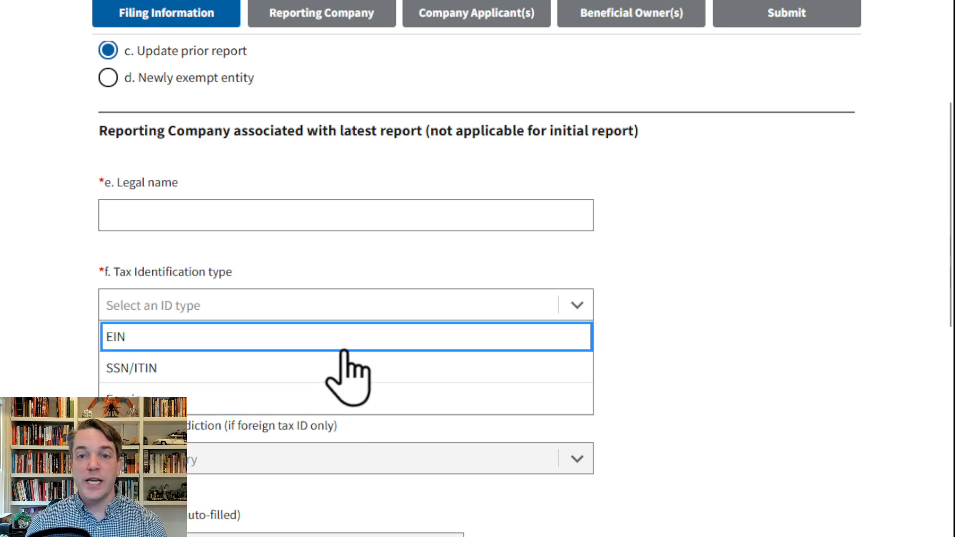
scroll(342, 375, down, 2)
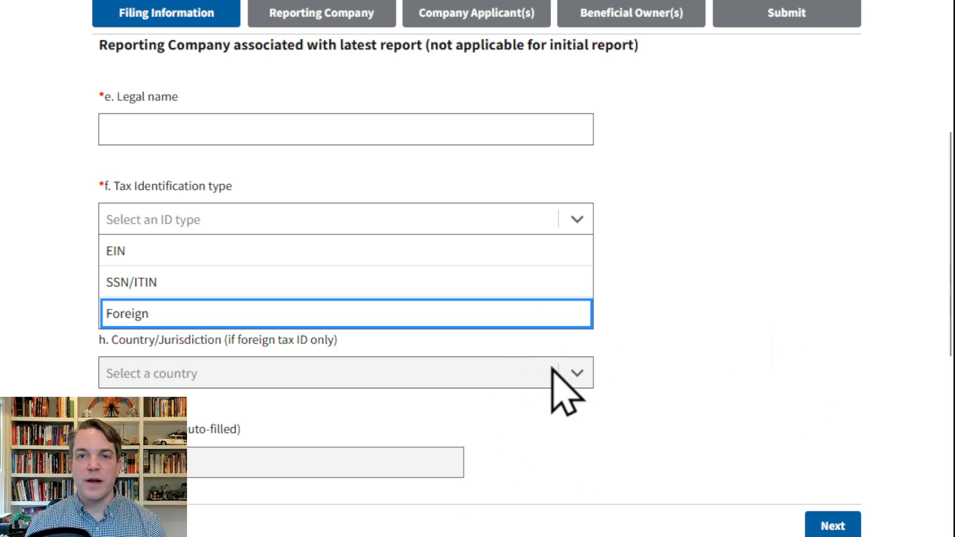
scroll(565, 390, down, 2)
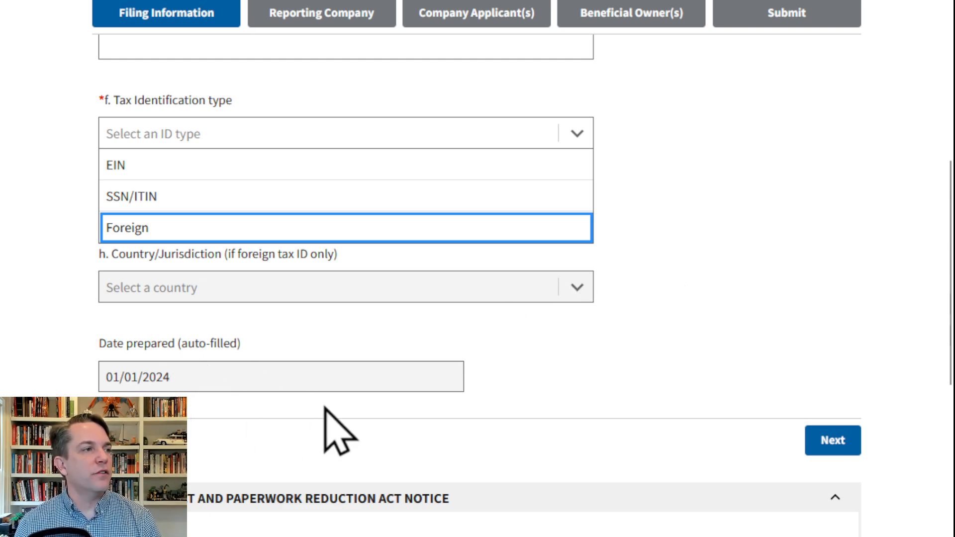
click(787, 335)
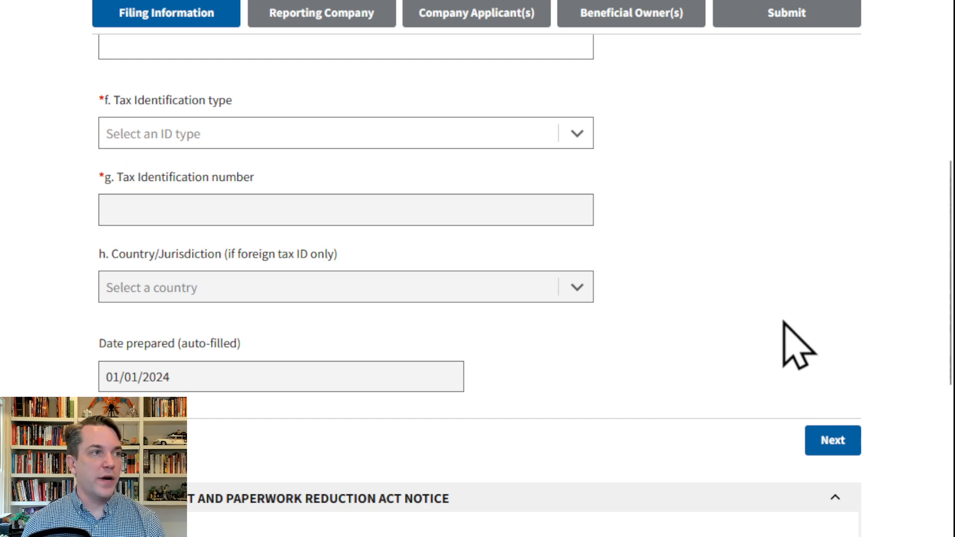
scroll(228, 326, up, 8)
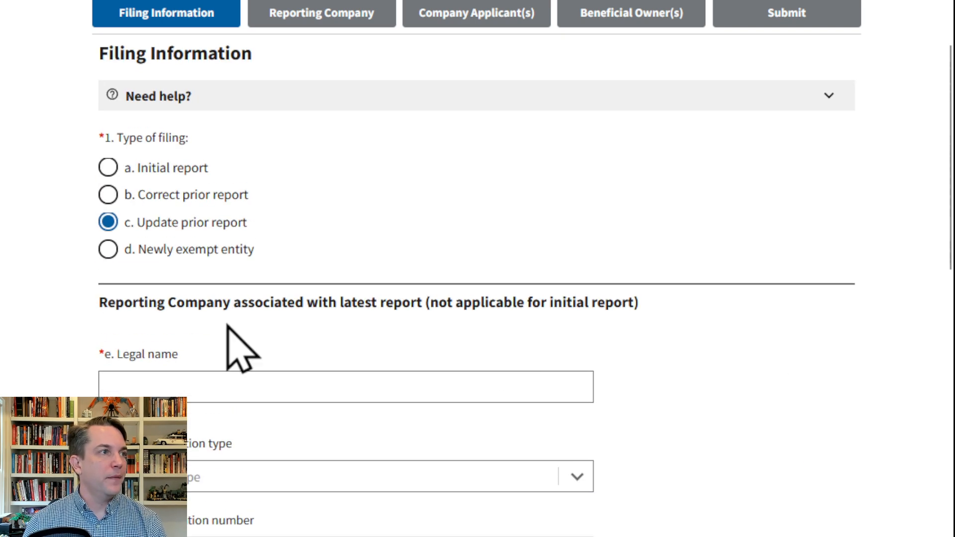
Set the filing type back to Initial report and continue to the Reporting Company section
click(109, 169)
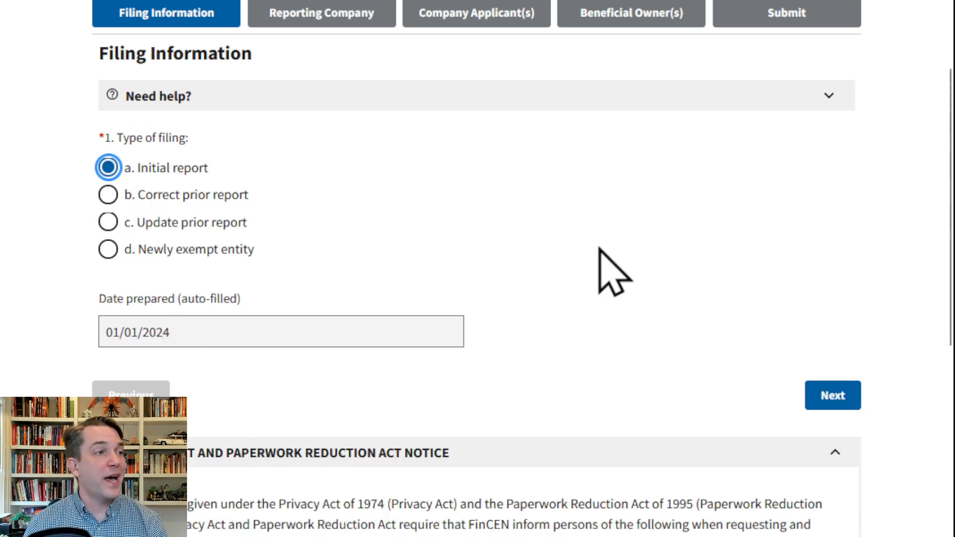
click(844, 396)
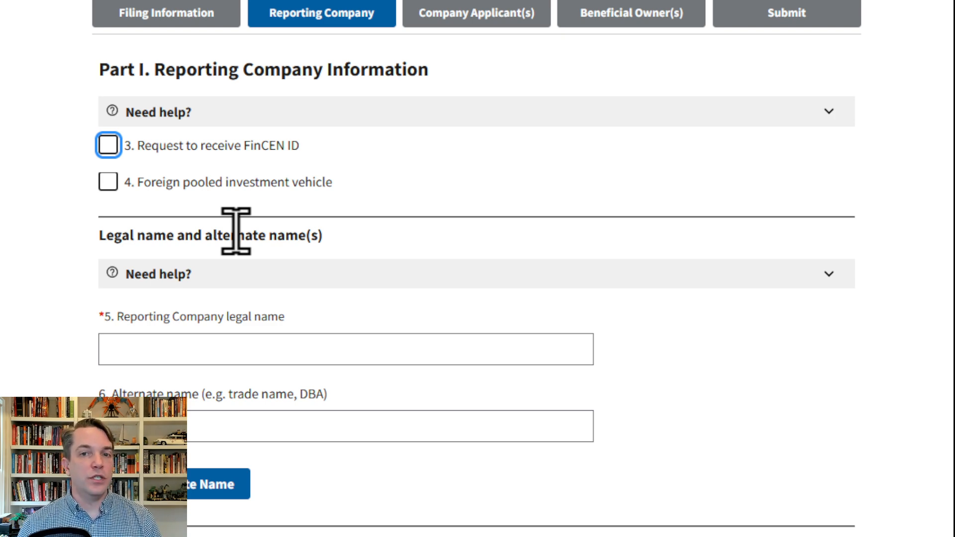
Examine the reporting company's legal name and alternate name fields
scroll(304, 308, down, 2)
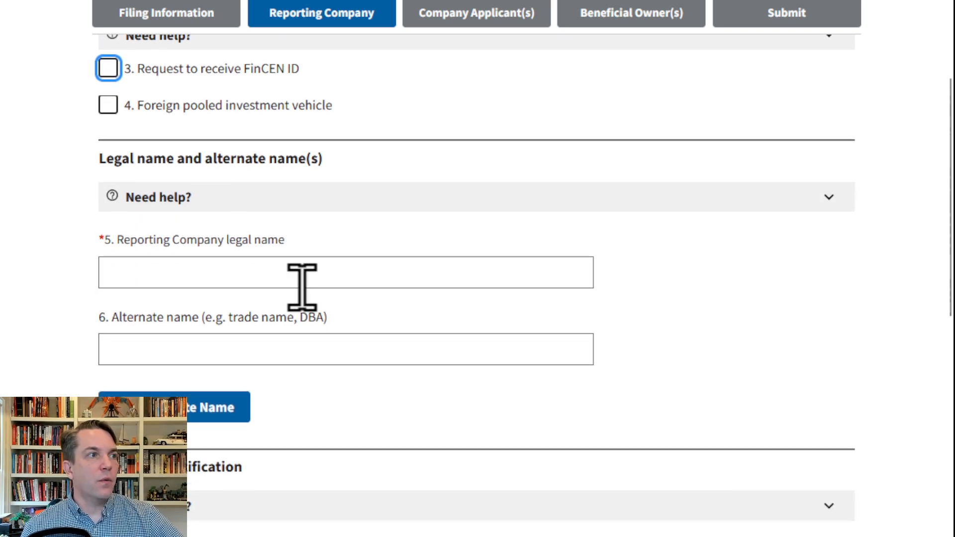
drag(140, 244, 261, 226)
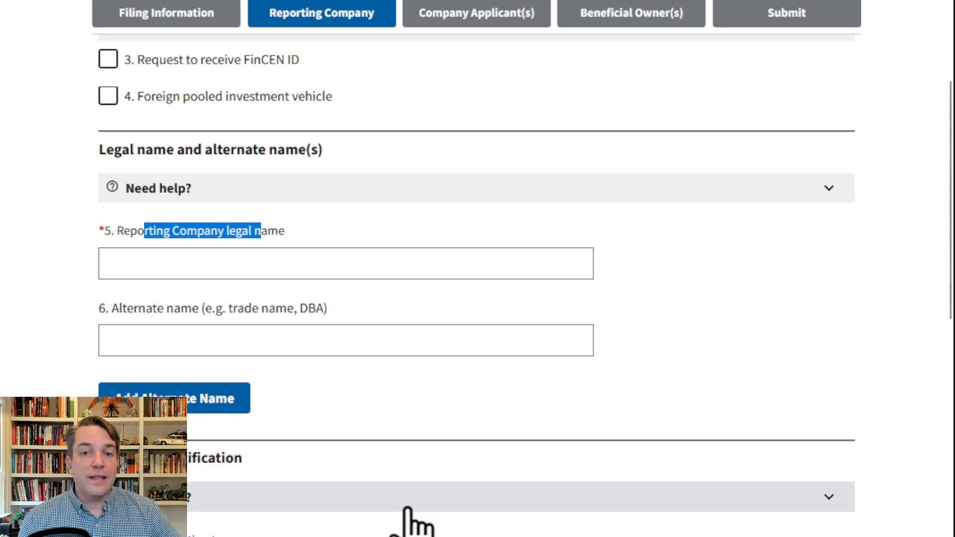
drag(299, 244, 130, 244)
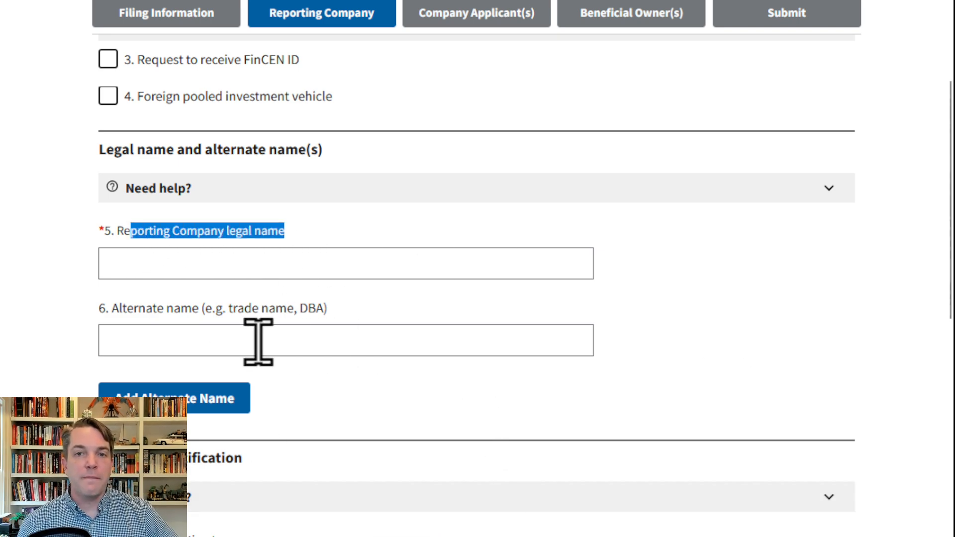
drag(338, 309, 129, 286)
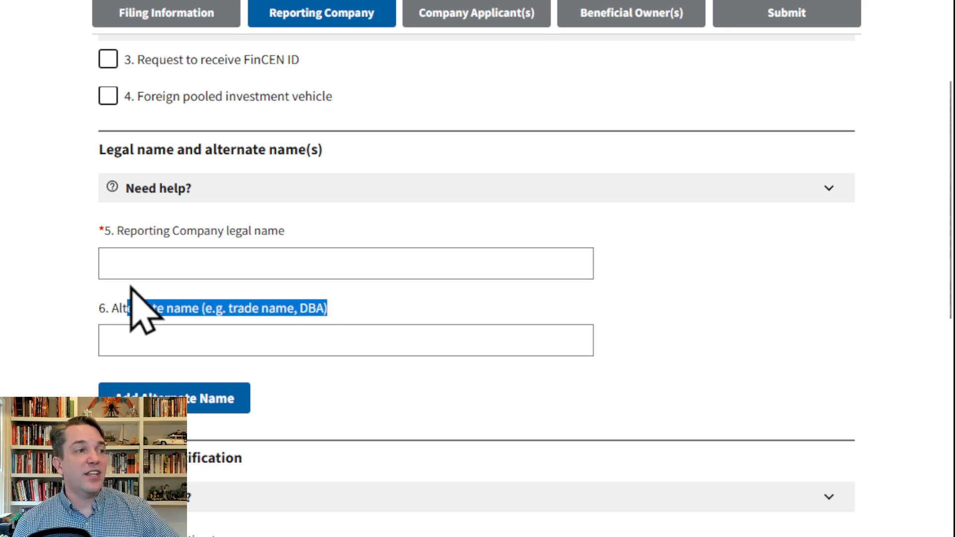
Try adding two extra alternate name fields for the reporting company and remove them again
scroll(769, 331, down, 2)
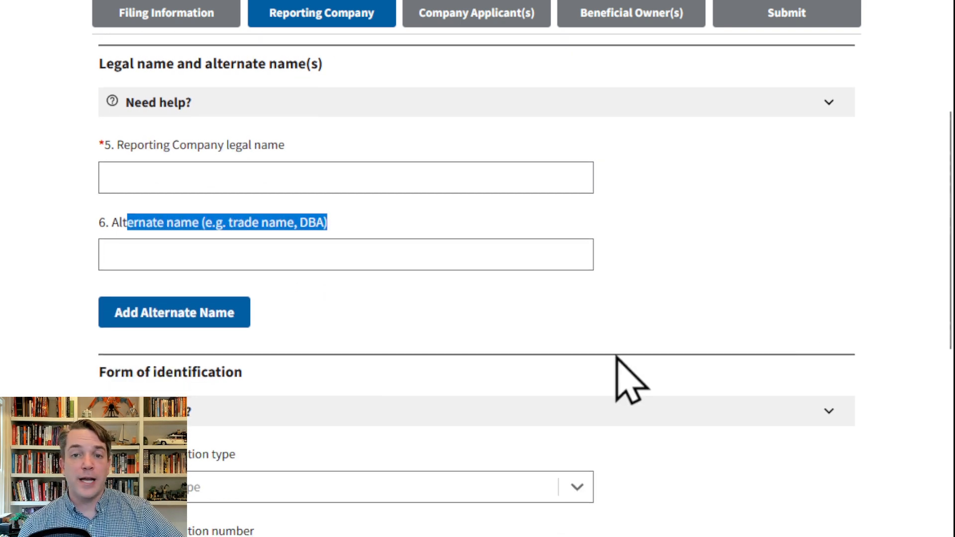
click(120, 319)
scroll(318, 358, down, 4)
click(165, 221)
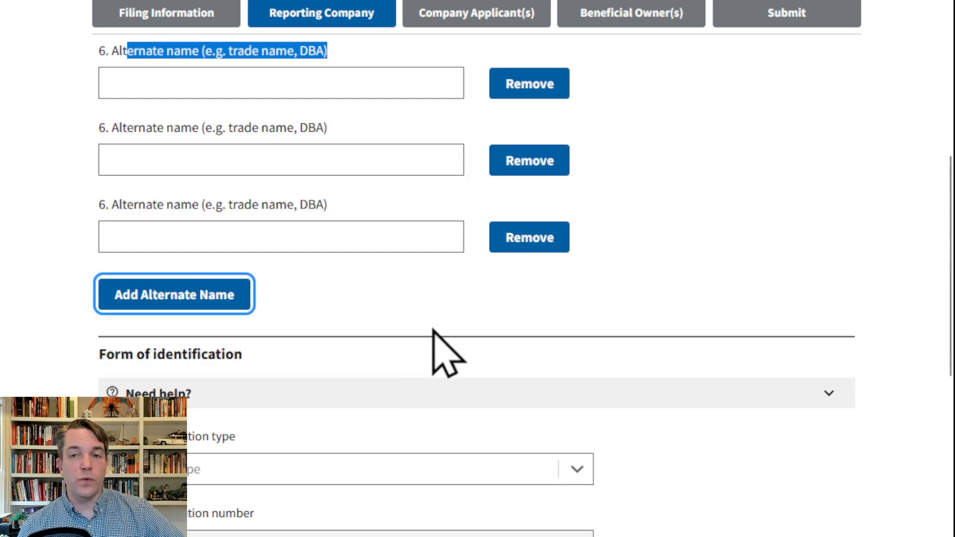
click(500, 234)
click(503, 172)
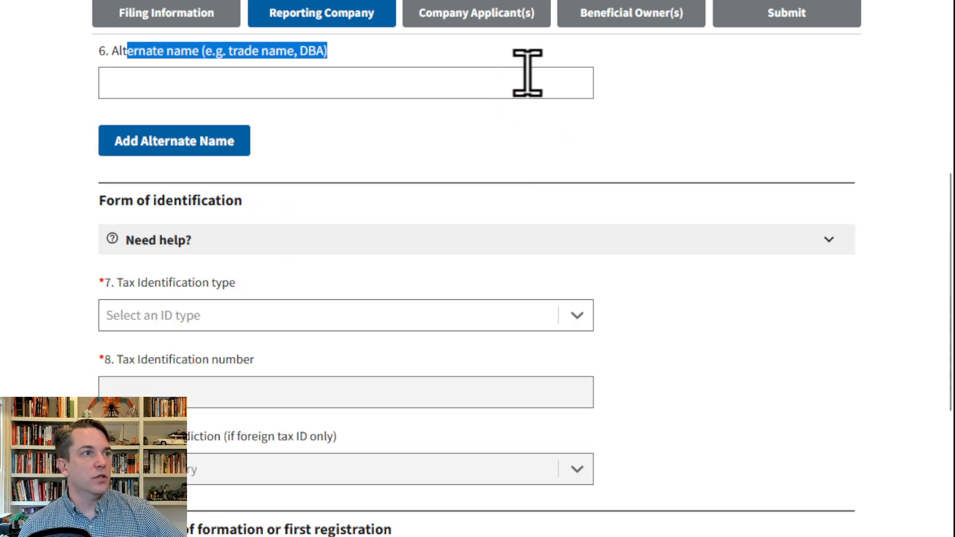
Examine the reporting company's form of identification fields, its tax identification type options, and the jurisdiction of formation section
scroll(522, 181, up, 5)
scroll(731, 358, down, 4)
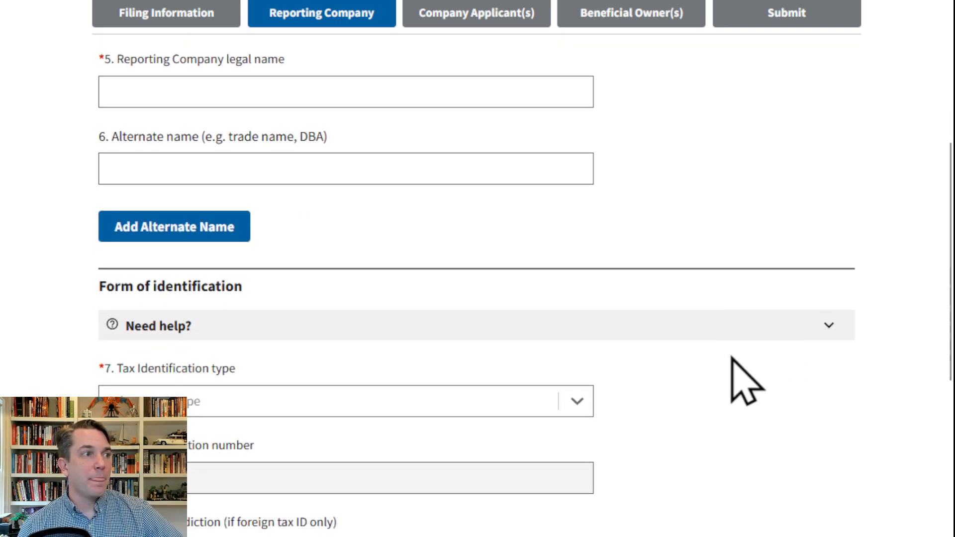
scroll(728, 373, down, 2)
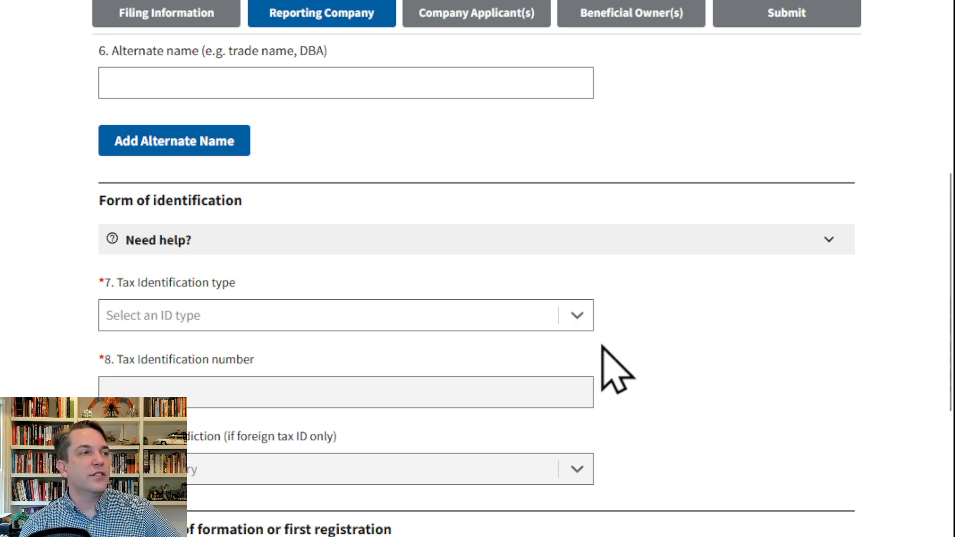
scroll(647, 372, down, 2)
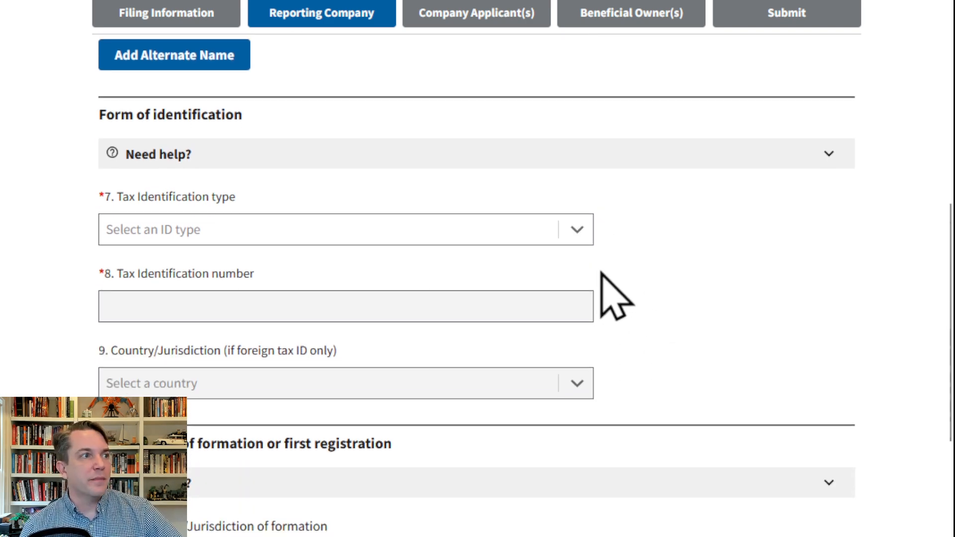
click(583, 234)
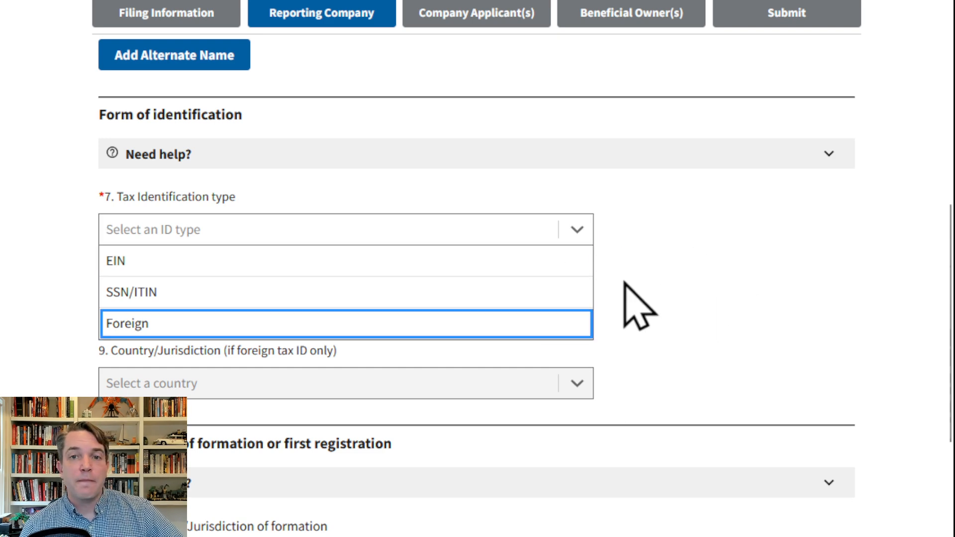
click(682, 305)
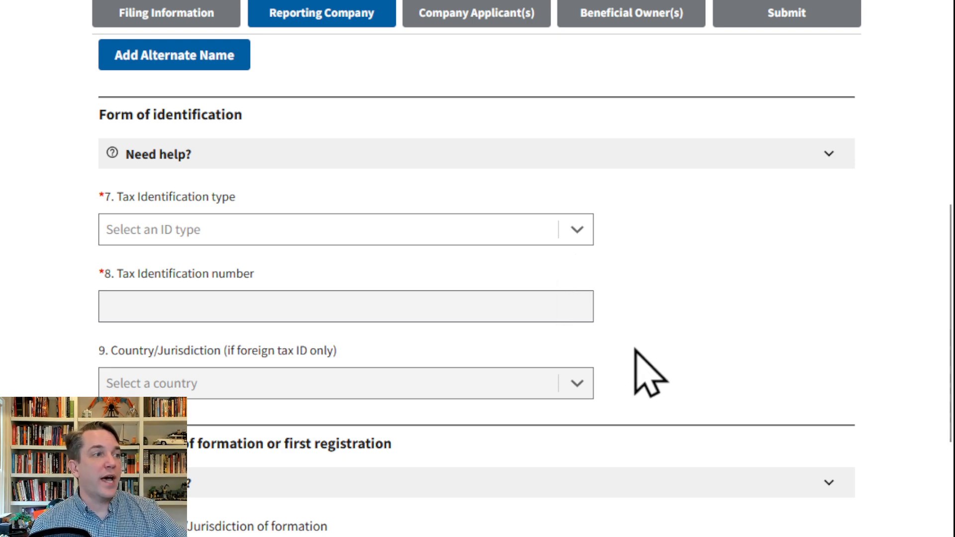
scroll(622, 358, down, 2)
scroll(448, 386, down, 2)
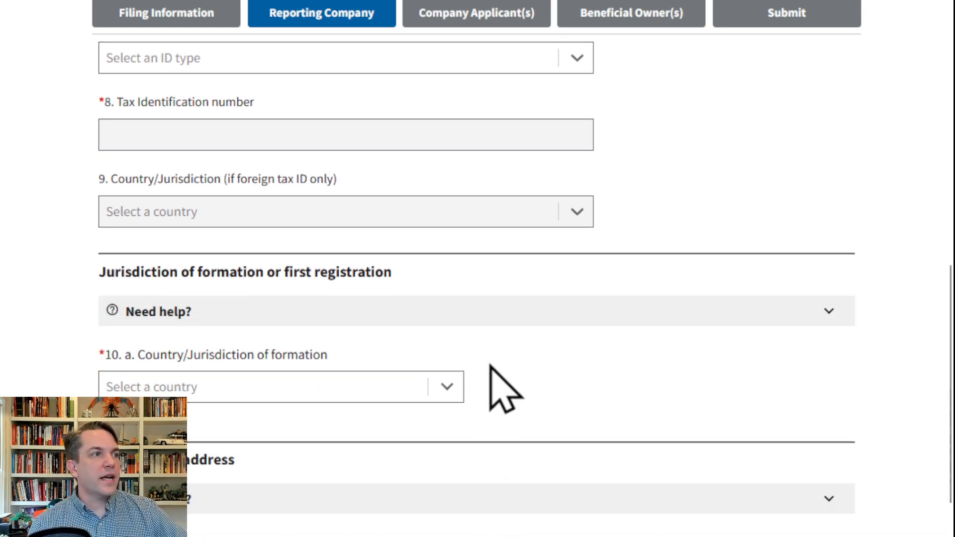
Set the reporting company's country of formation to United States of America
scroll(505, 390, down, 2)
click(432, 302)
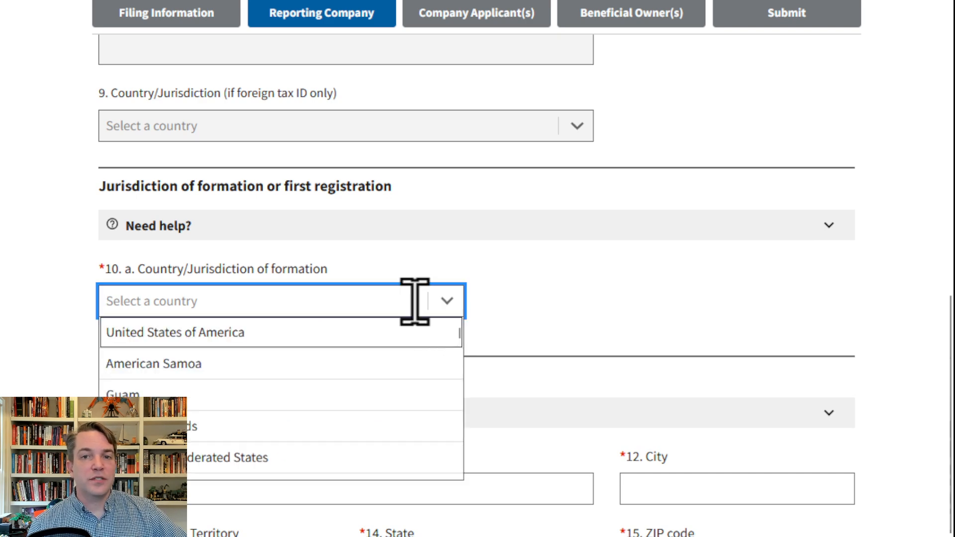
click(562, 318)
click(439, 303)
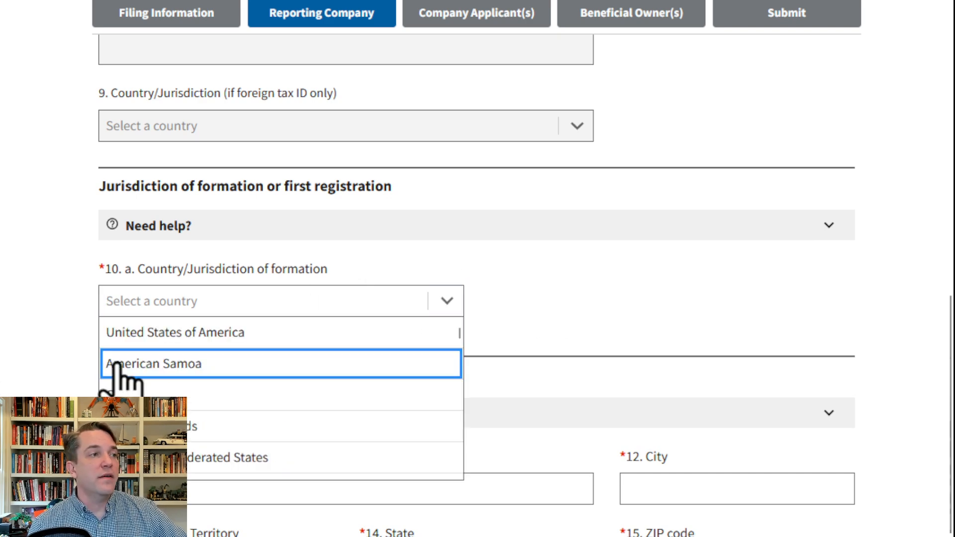
click(199, 332)
scroll(557, 314, down, 2)
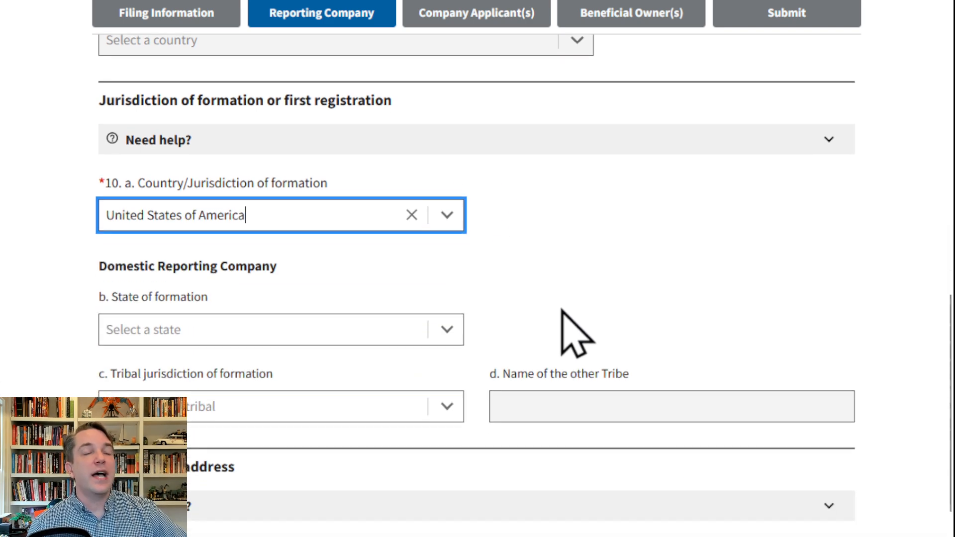
Try Louisiana as the reporting company's state of formation and clear the selection again
scroll(324, 315, down, 2)
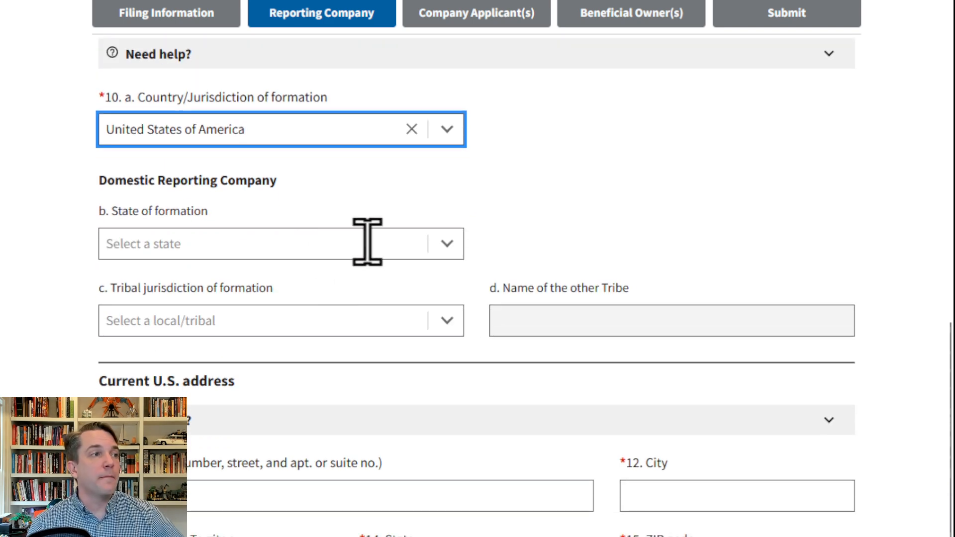
click(448, 245)
scroll(201, 348, down, 1)
scroll(202, 348, down, 8)
click(200, 329)
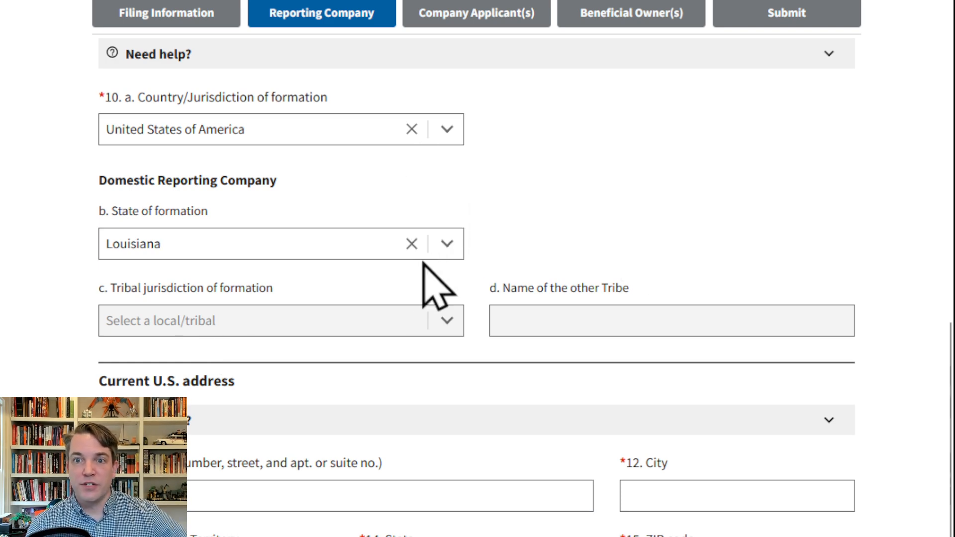
click(411, 244)
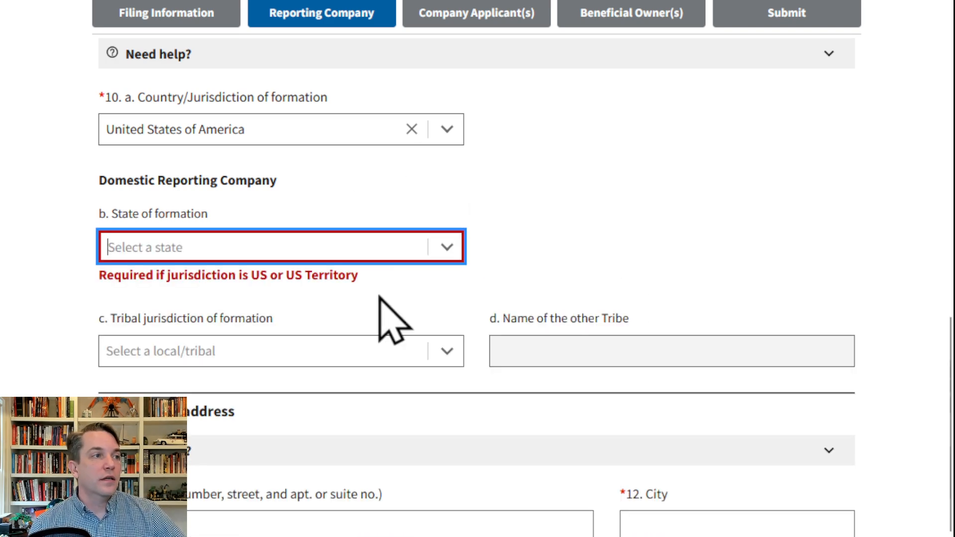
Set the reporting company's state of formation to Arizona
click(426, 248)
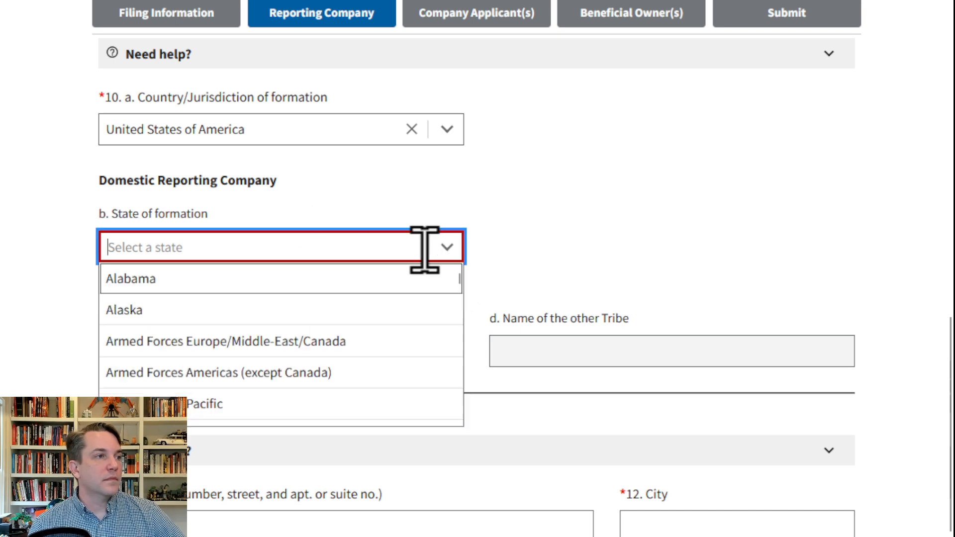
scroll(232, 348, down, 2)
click(228, 341)
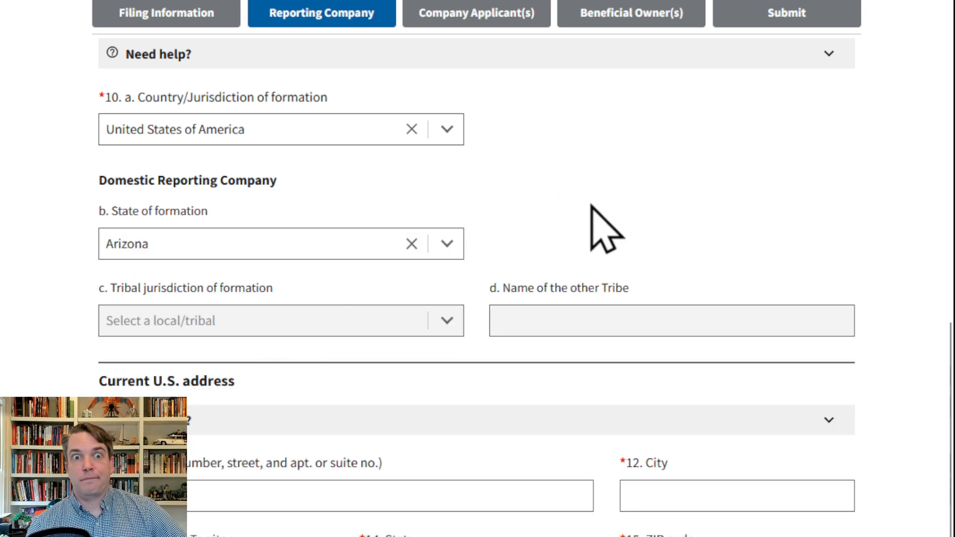
Review the reporting company's current U.S. address fields and continue to the Company Applicant(s) section
scroll(592, 229, down, 2)
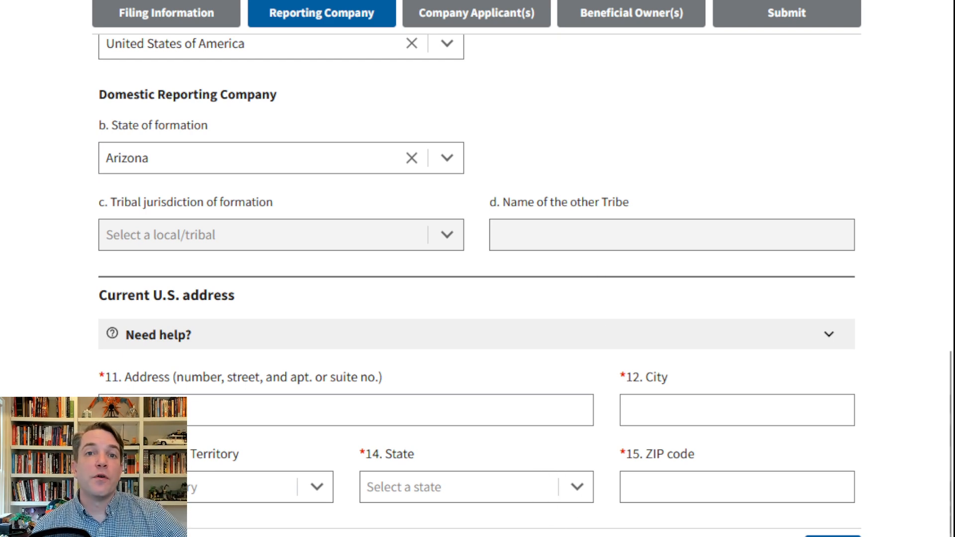
scroll(490, 358, down, 1)
scroll(488, 343, down, 4)
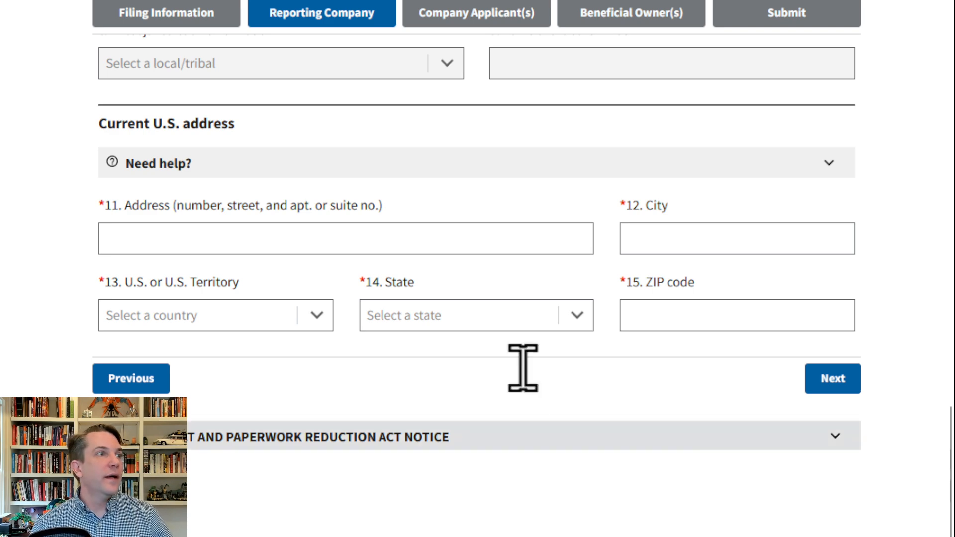
drag(140, 206, 315, 206)
scroll(567, 499, down, 1)
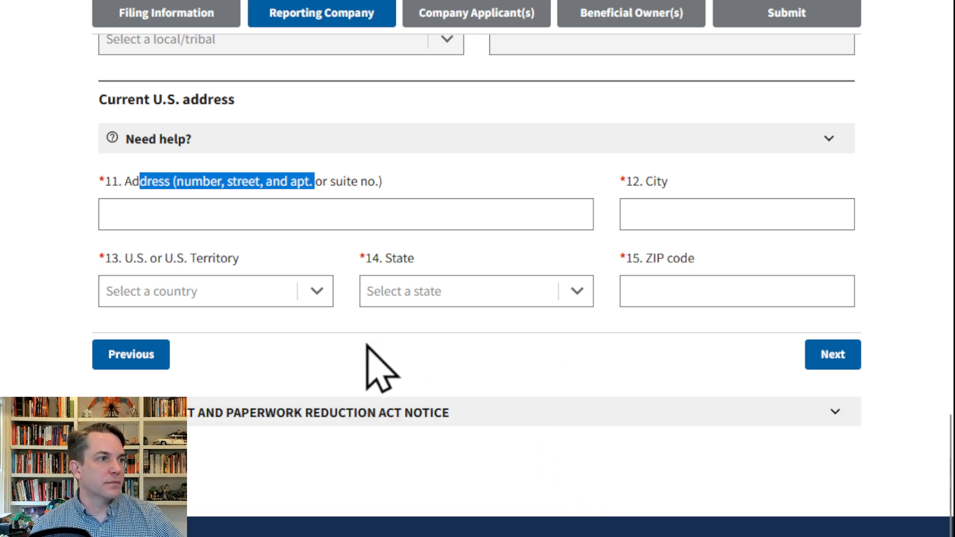
click(829, 359)
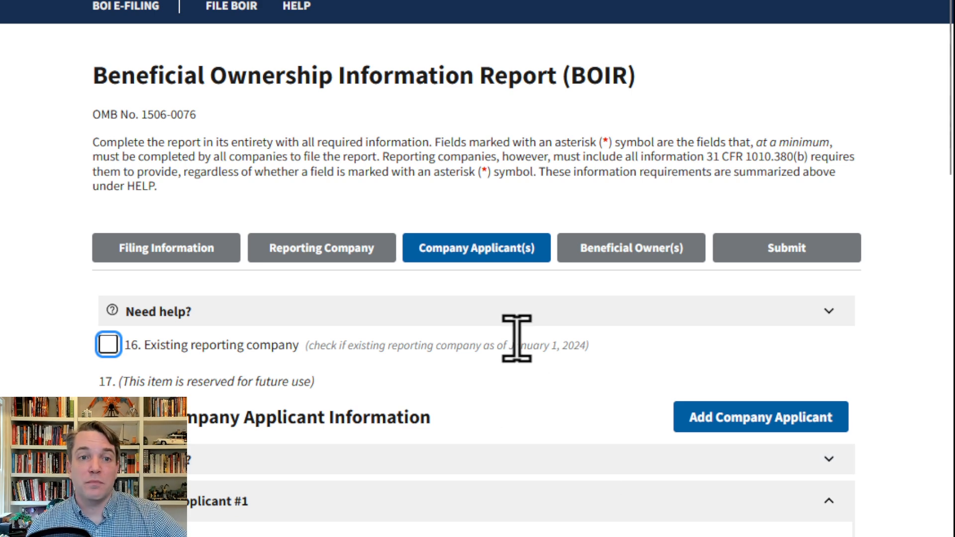
Mark the company as an existing reporting company and accept clearing and disabling all company applicant fields
scroll(513, 383, down, 3)
scroll(523, 376, down, 1)
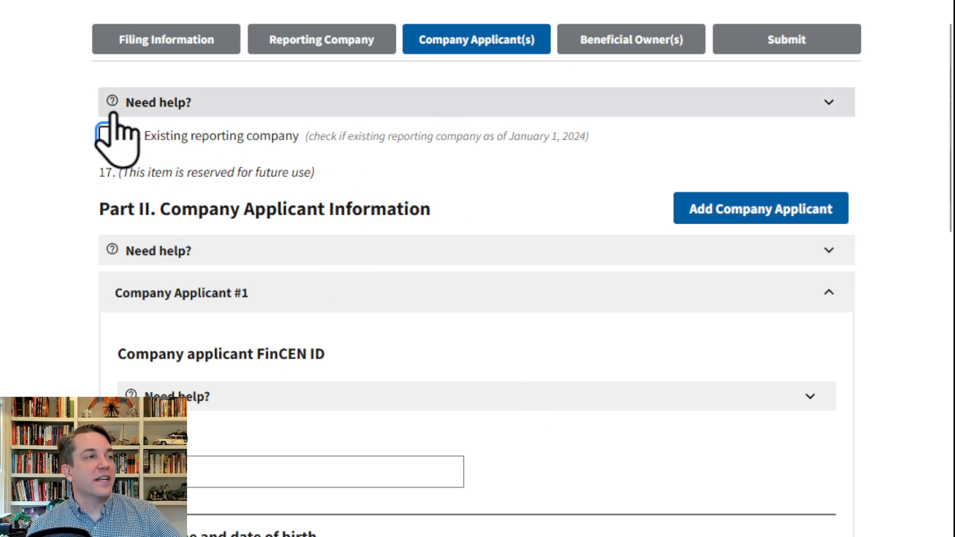
click(107, 140)
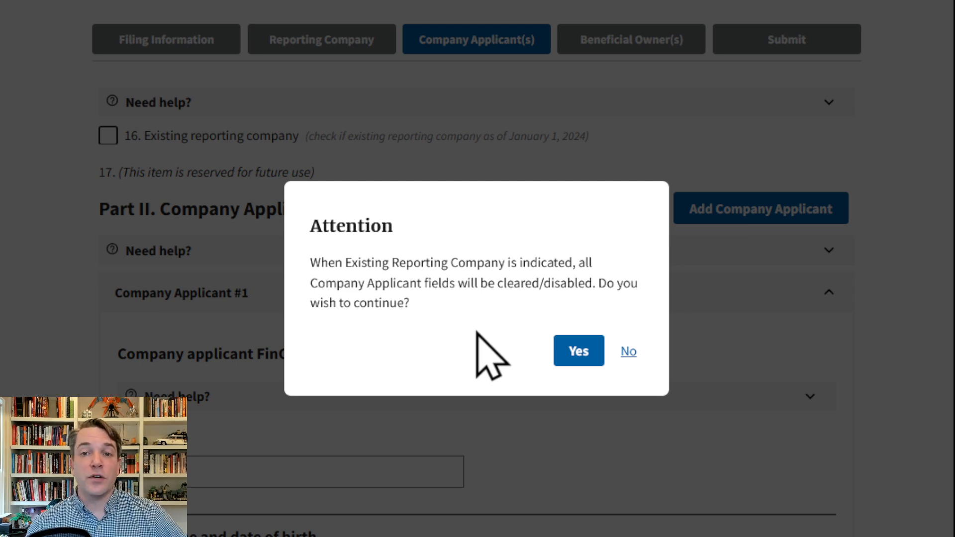
click(577, 354)
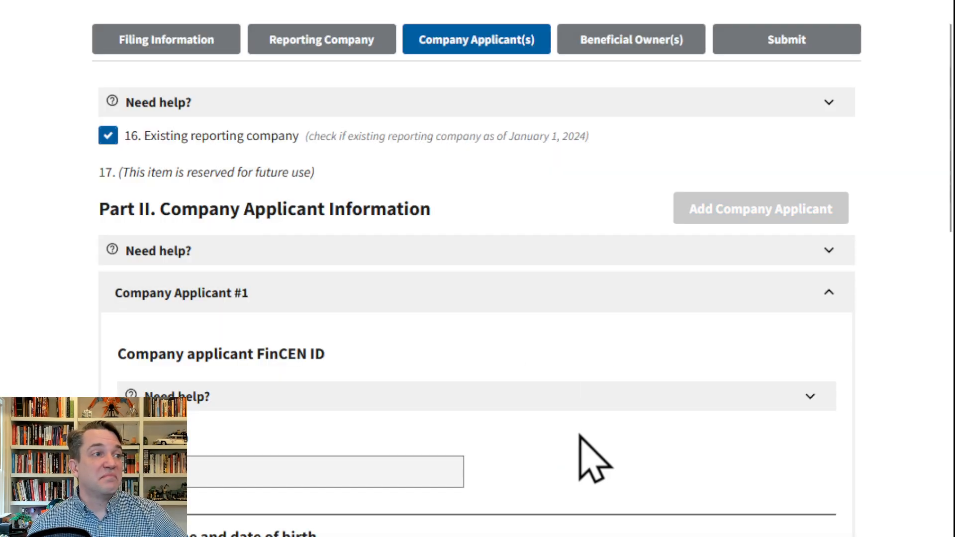
Examine the company applicant's FinCEN ID, legal name, date of birth, address and identification fields
scroll(567, 438, down, 5)
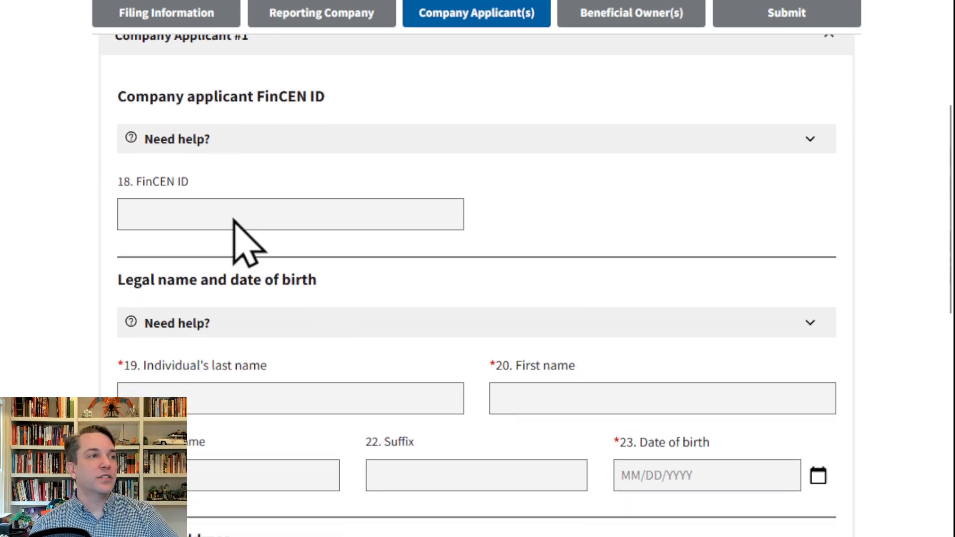
scroll(239, 363, down, 5)
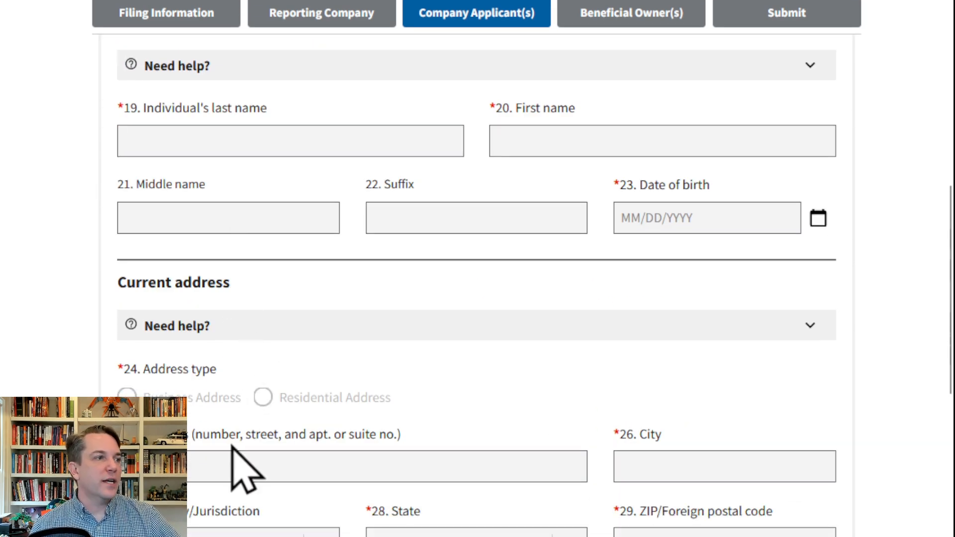
scroll(234, 408, down, 4)
scroll(226, 433, down, 3)
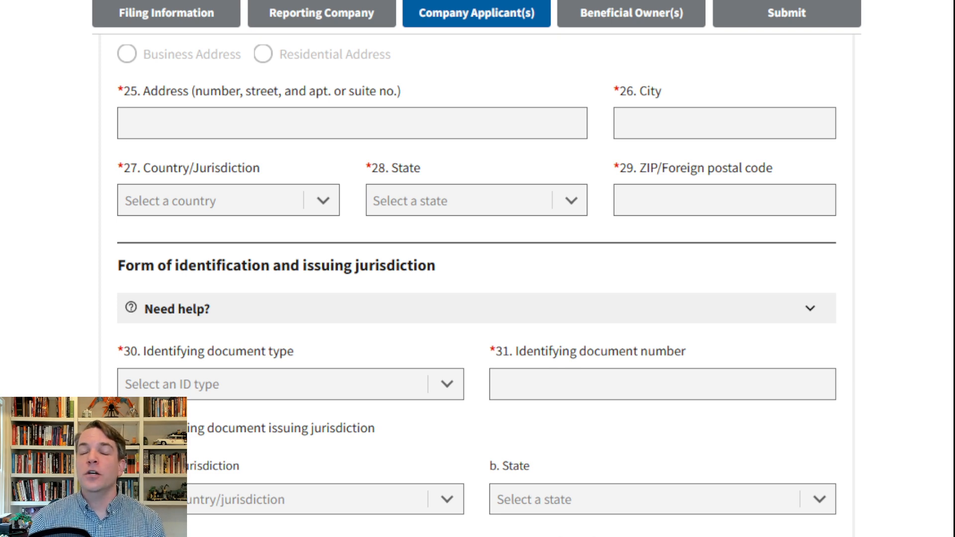
scroll(298, 384, up, 8)
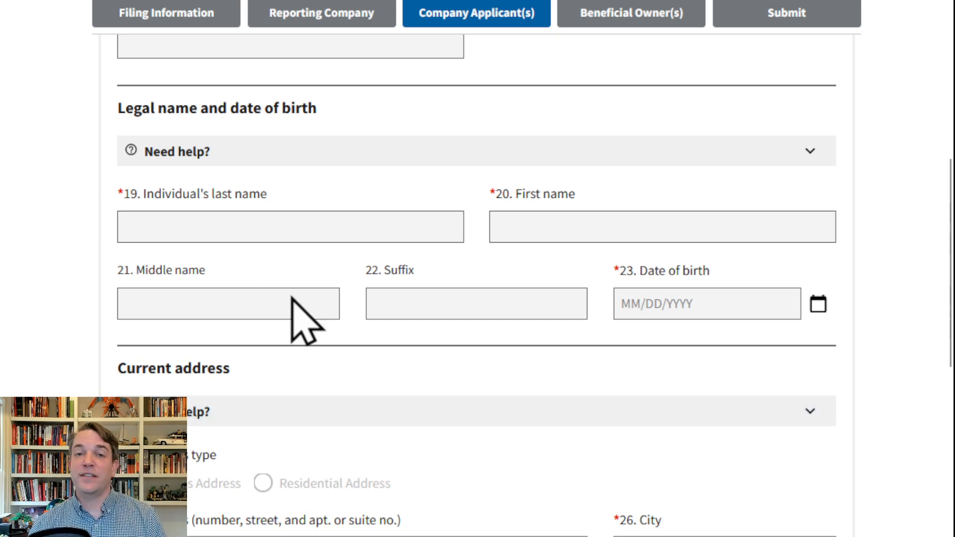
scroll(368, 530, up, 3)
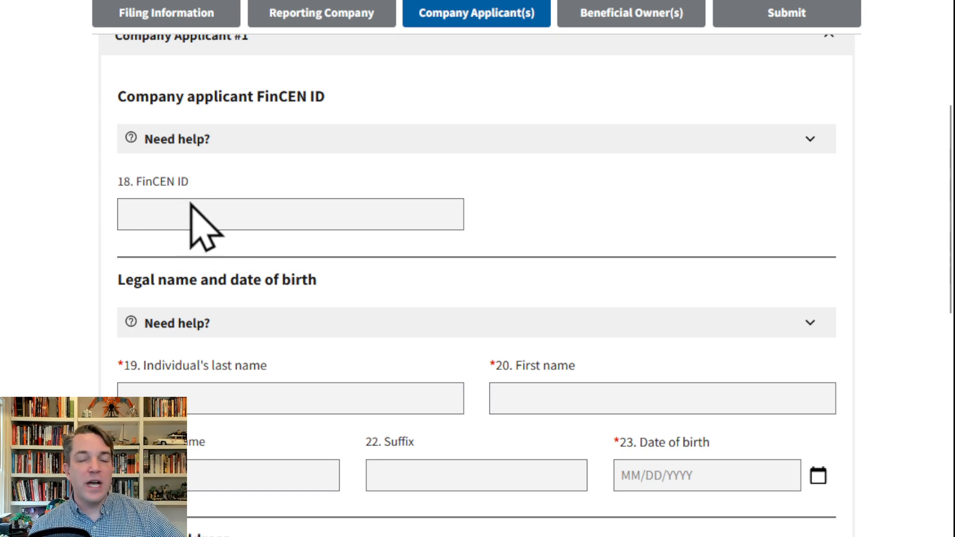
scroll(222, 258, down, 2)
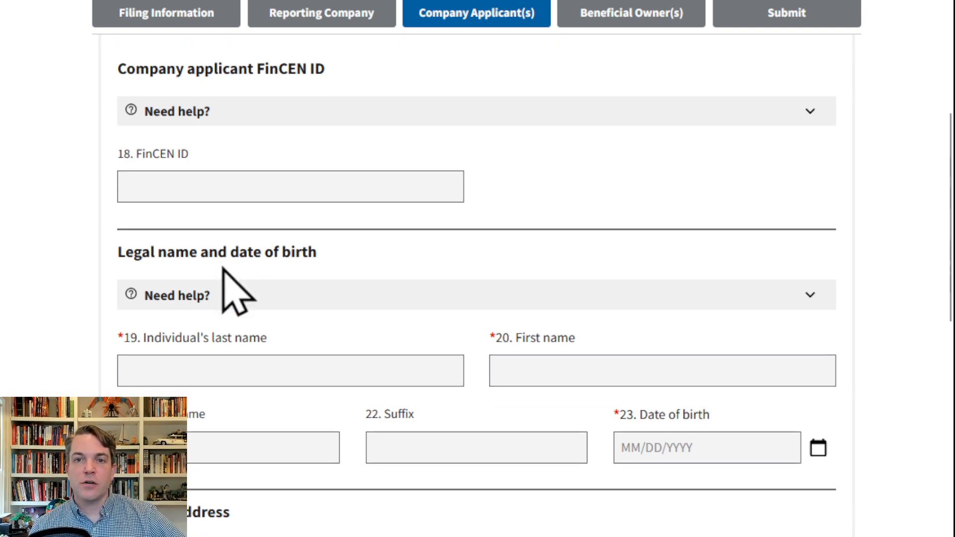
scroll(256, 203, up, 10)
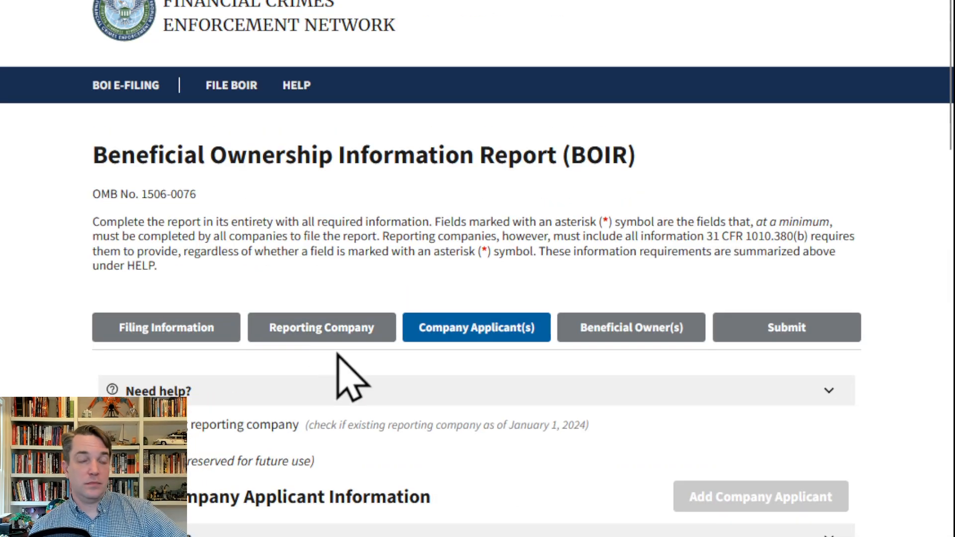
scroll(297, 501, down, 1)
scroll(297, 501, down, 4)
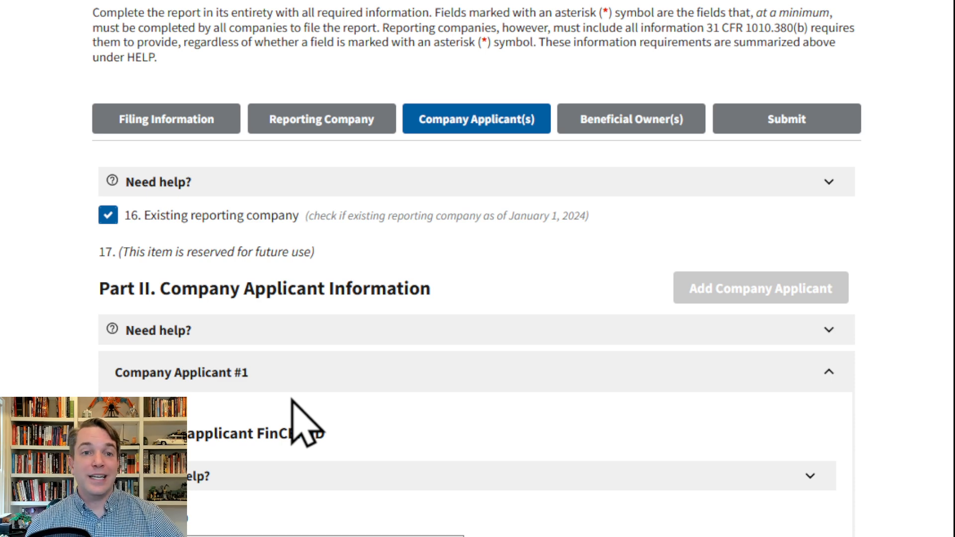
scroll(746, 315, down, 8)
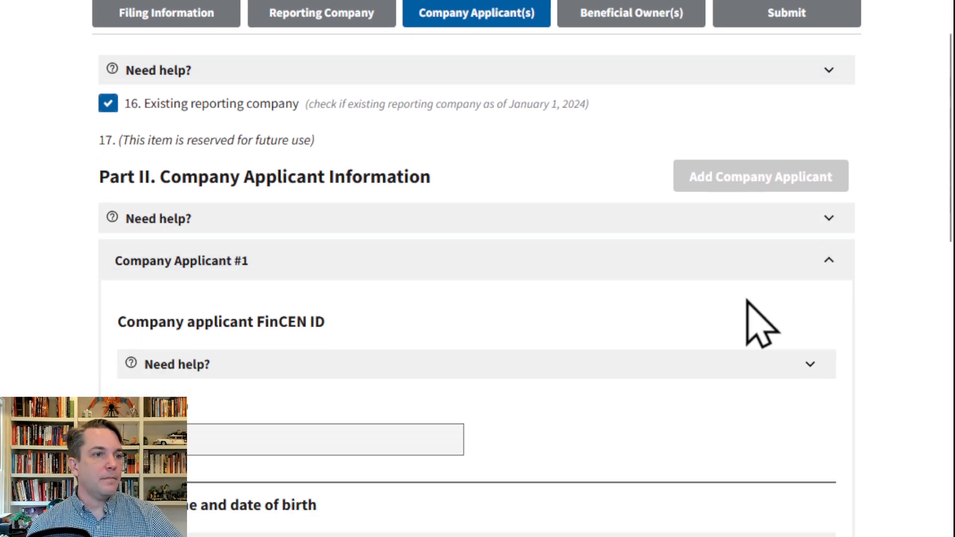
scroll(661, 448, down, 5)
scroll(604, 495, up, 3)
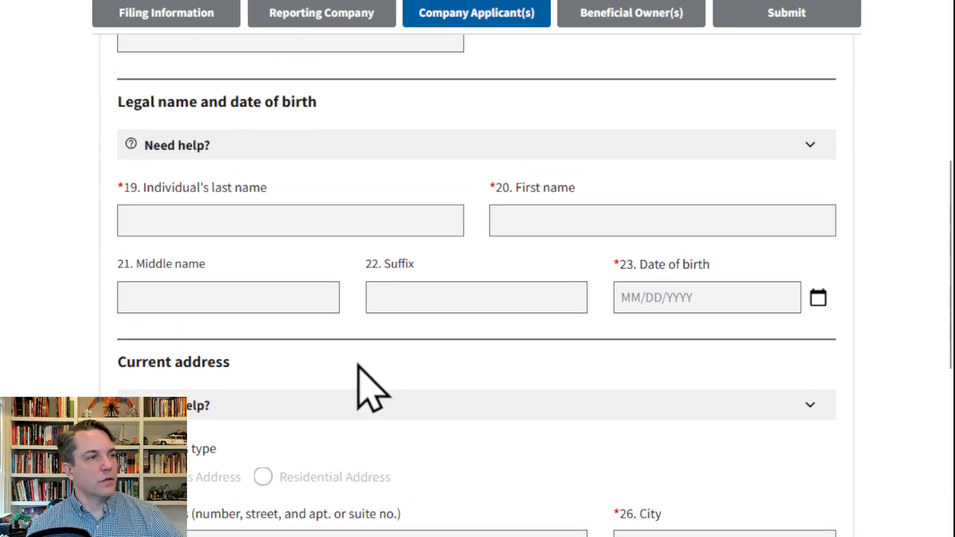
Go to the Beneficial Owner(s) section and look through the first owner's fields down to the identifying document image
scroll(357, 430, up, 2)
scroll(362, 433, up, 6)
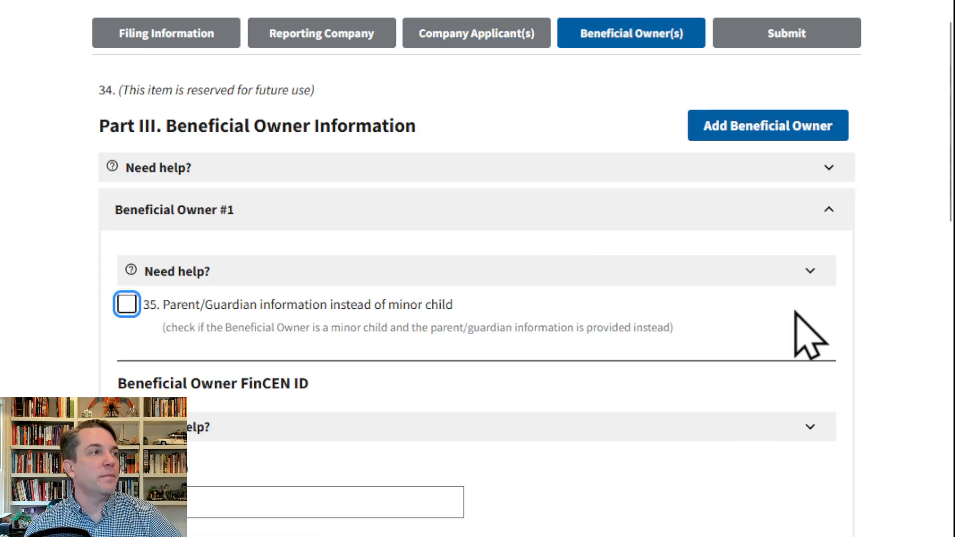
scroll(655, 274, down, 1)
scroll(655, 274, down, 20)
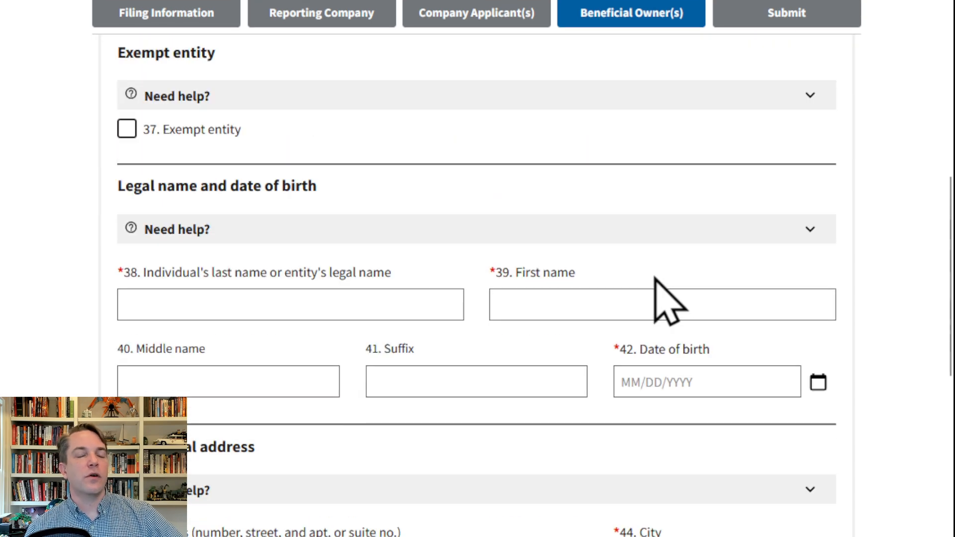
scroll(655, 279, up, 20)
scroll(633, 289, down, 2)
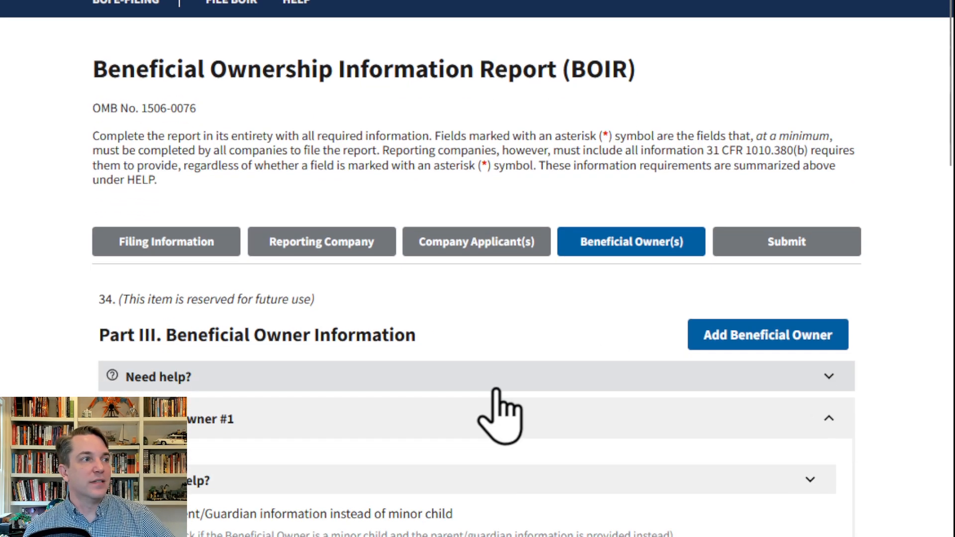
scroll(497, 391, down, 20)
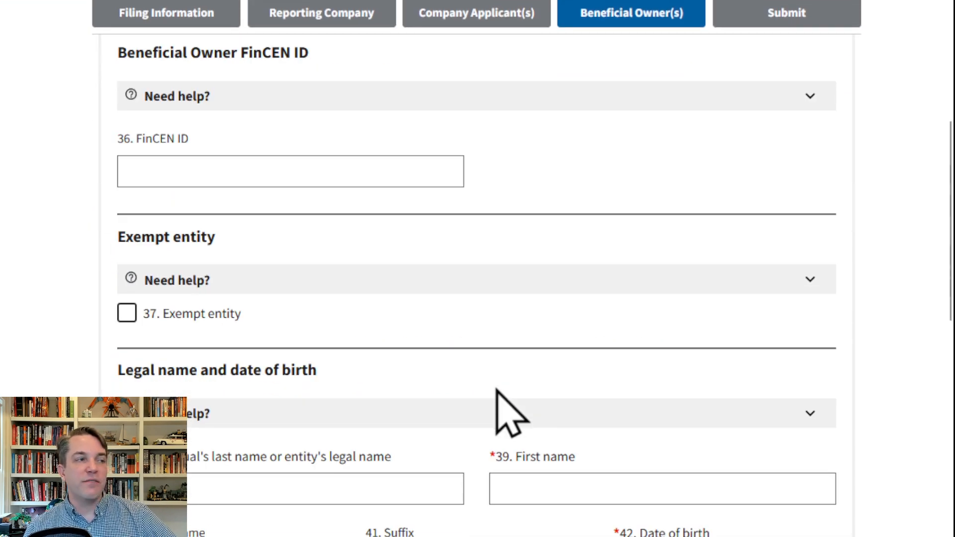
scroll(348, 423, up, 4)
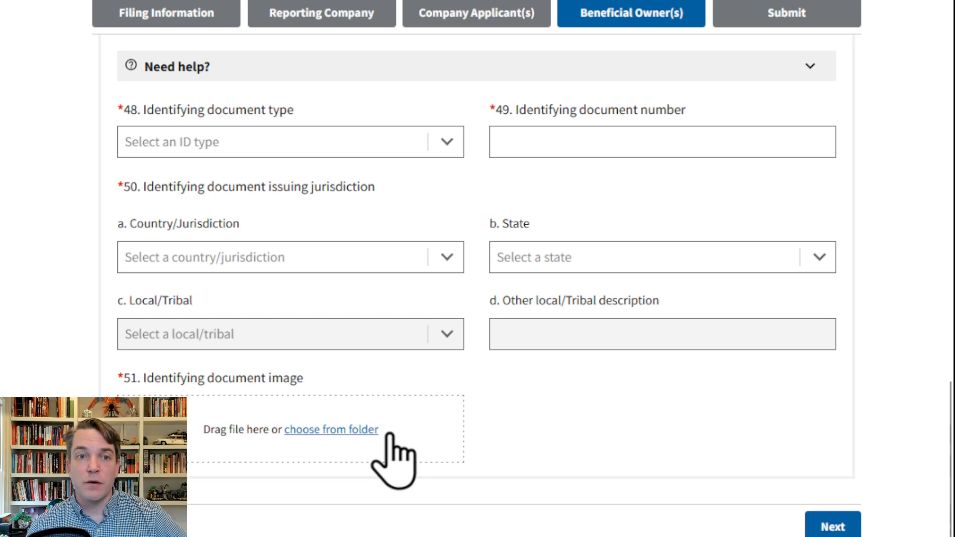
scroll(391, 434, up, 20)
scroll(396, 447, down, 5)
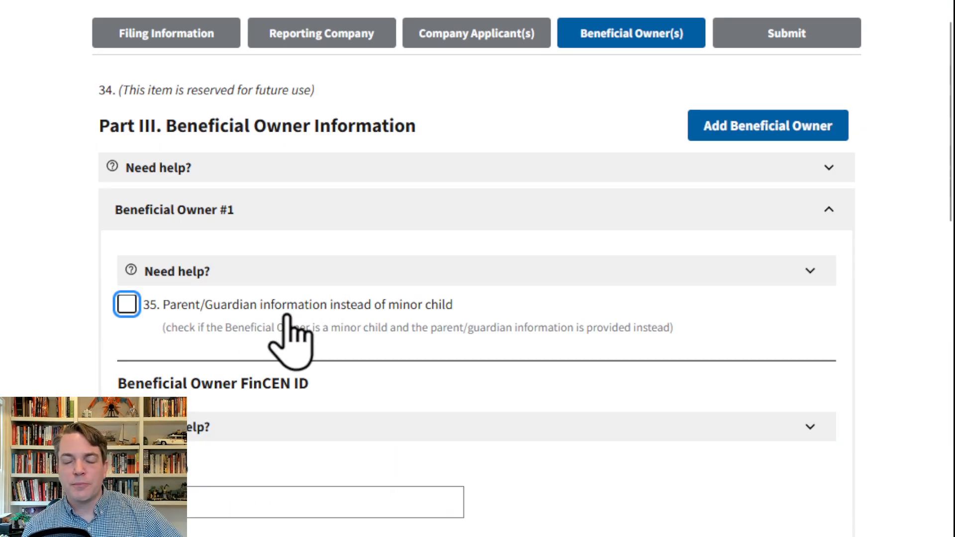
Enter the first beneficial owner's FinCEN ID
scroll(288, 318, down, 2)
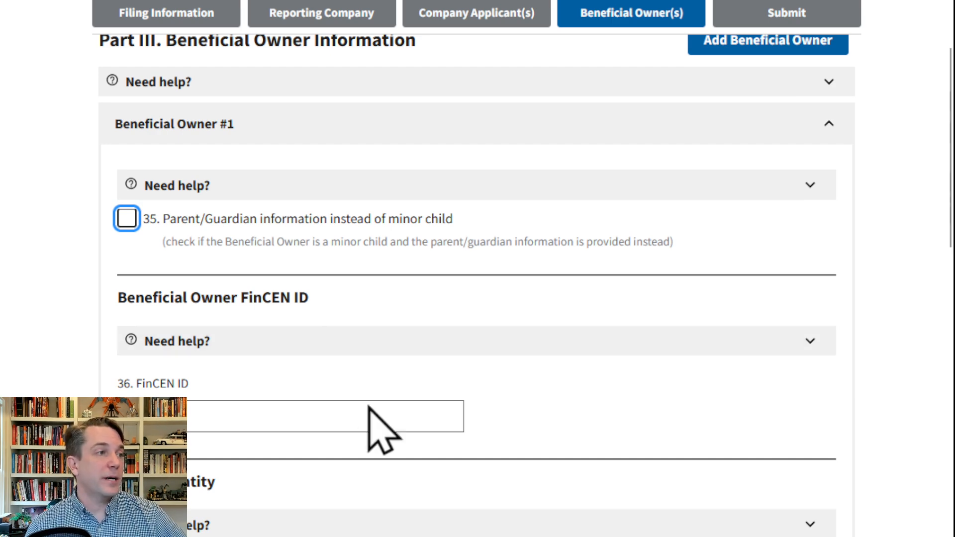
scroll(373, 416, down, 3)
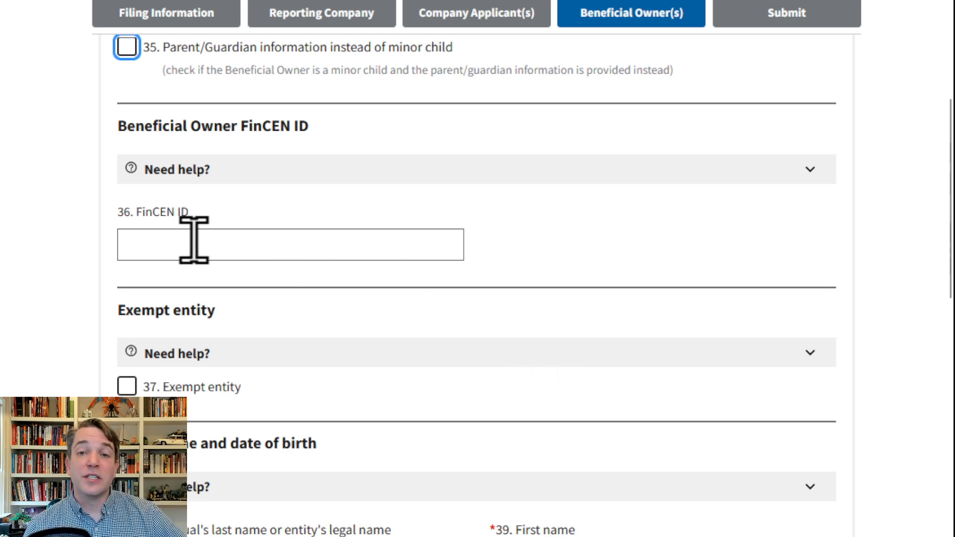
click(270, 245)
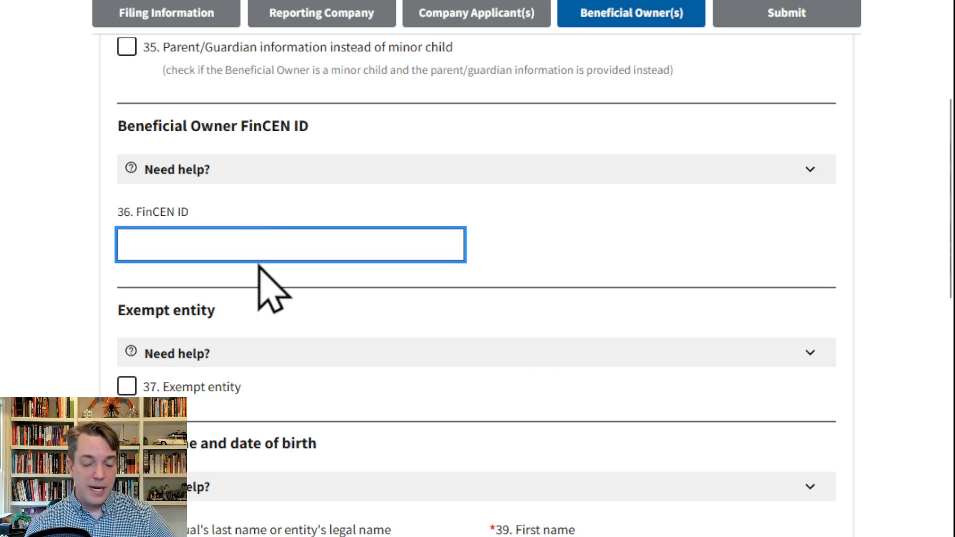
text(1000-0000-0000)
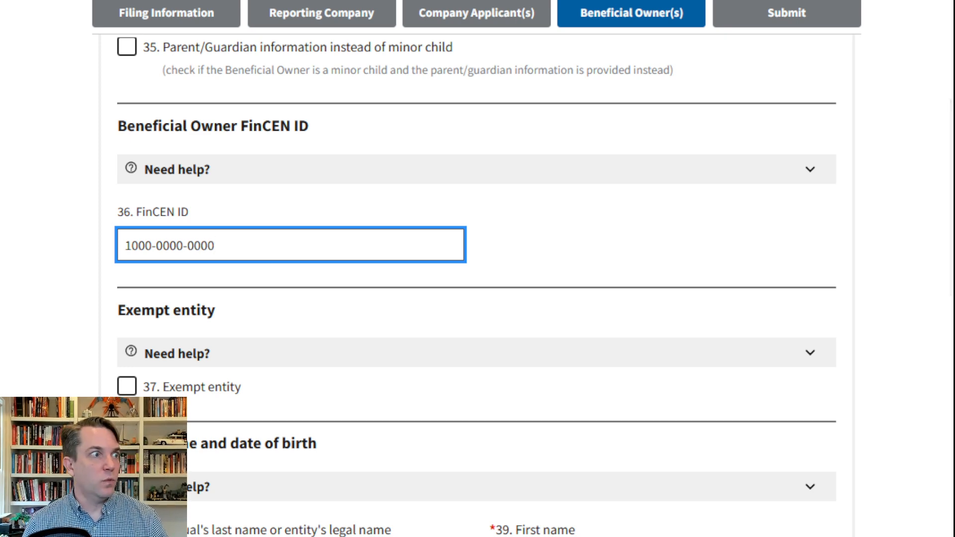
Finish the FinCEN ID entry, continue to the Submit page and look over its email, name and certification fields
key(Tab)
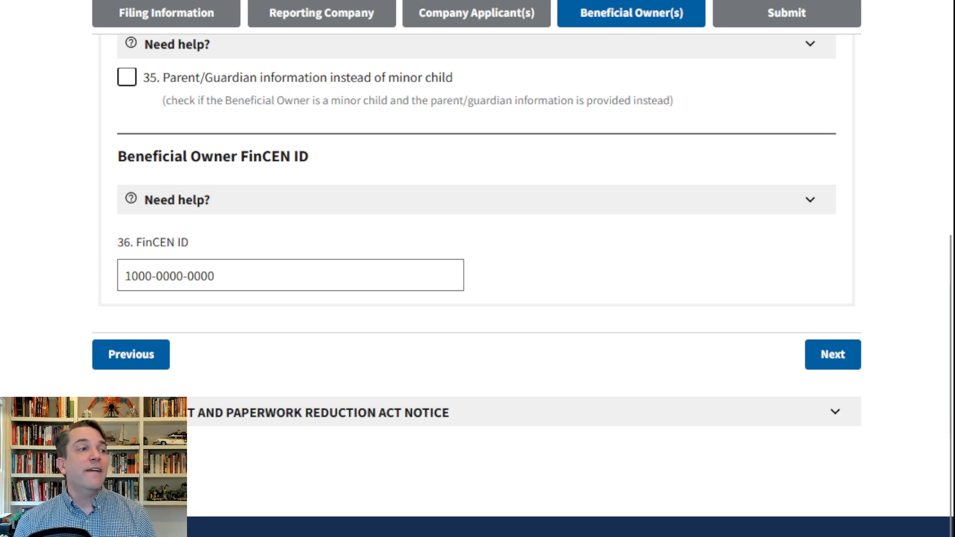
scroll(343, 298, up, 6)
scroll(339, 334, down, 6)
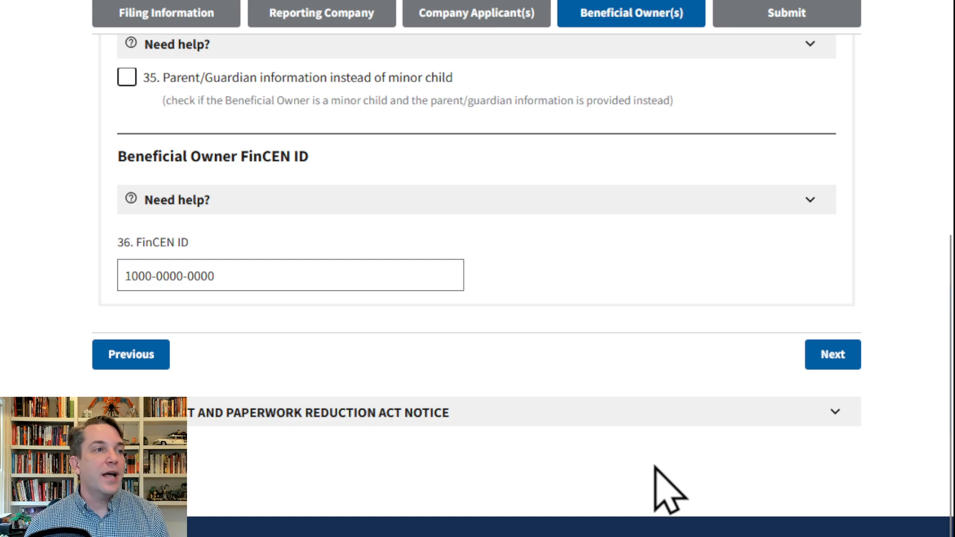
click(841, 357)
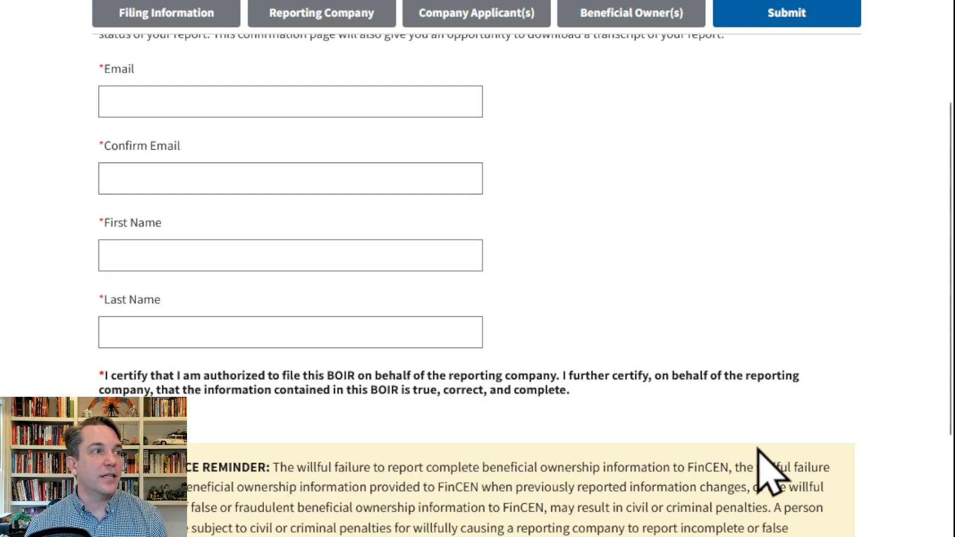
scroll(741, 448, up, 6)
scroll(555, 478, down, 4)
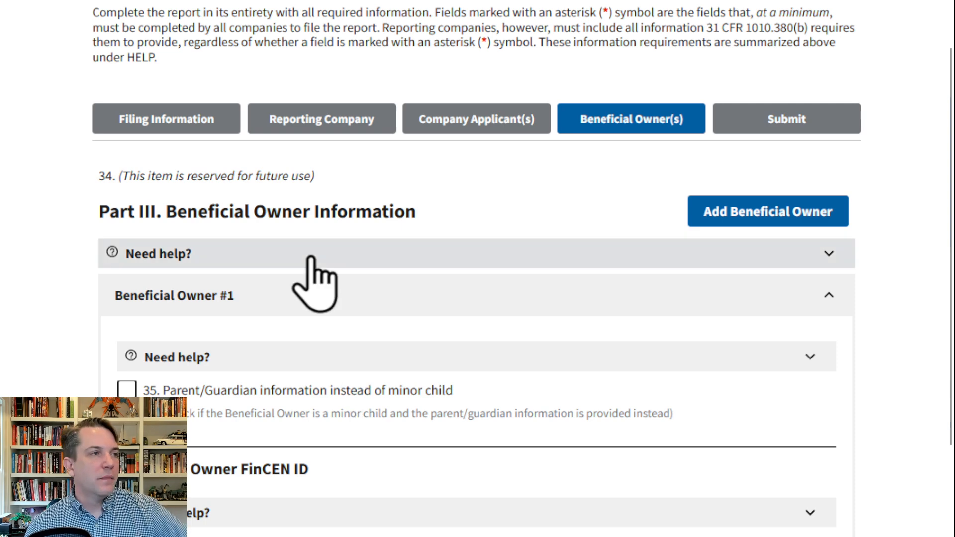
Return to the Beneficial Owner(s) section and clear the first beneficial owner's FinCEN ID
scroll(351, 277, down, 3)
drag(201, 417, 215, 417)
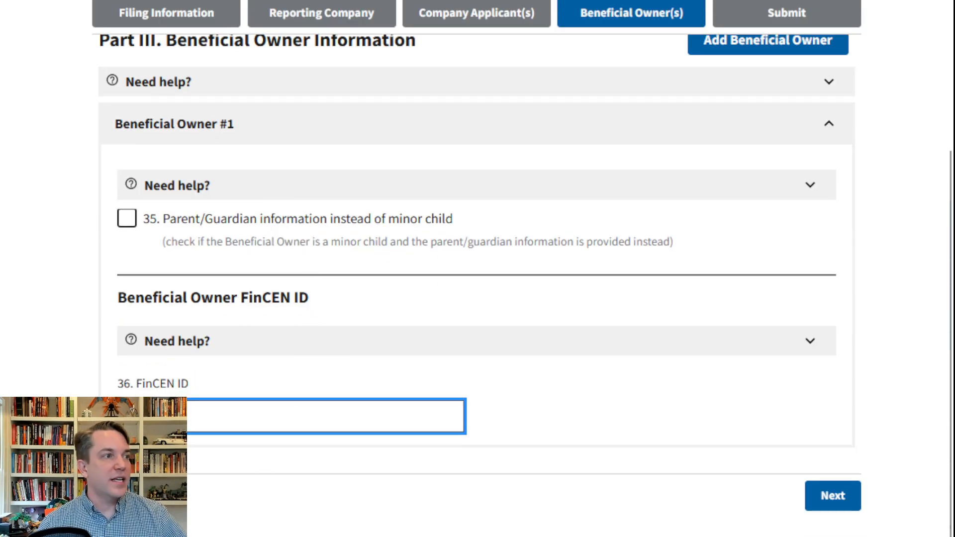
key(Tab)
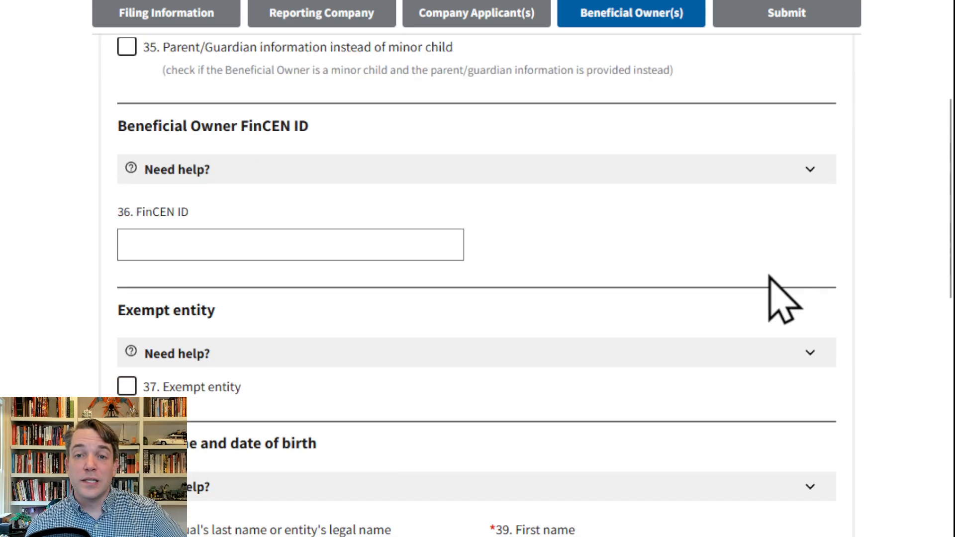
Look through the first beneficial owner's fields and enter the owner's FinCEN ID again
scroll(837, 254, down, 3)
click(396, 236)
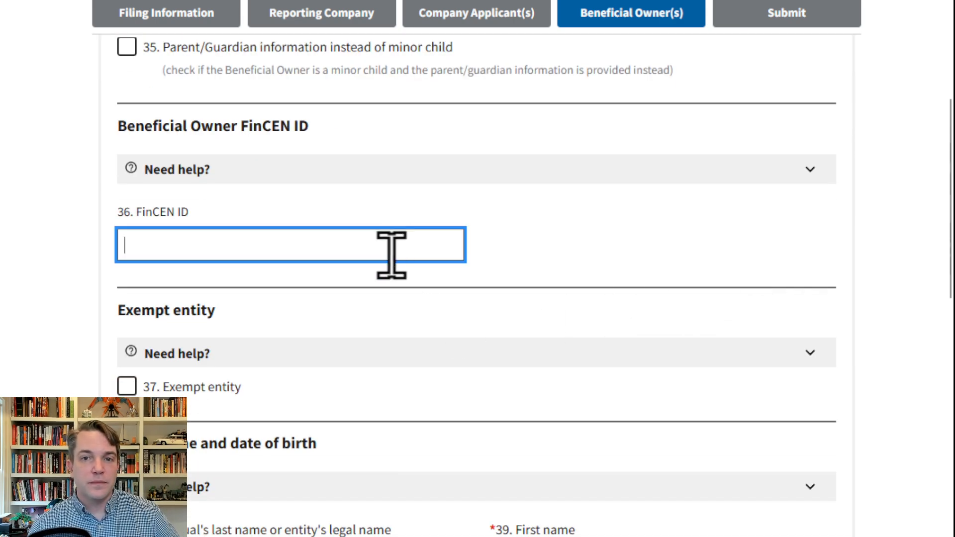
scroll(393, 264, down, 3)
scroll(260, 487, down, 7)
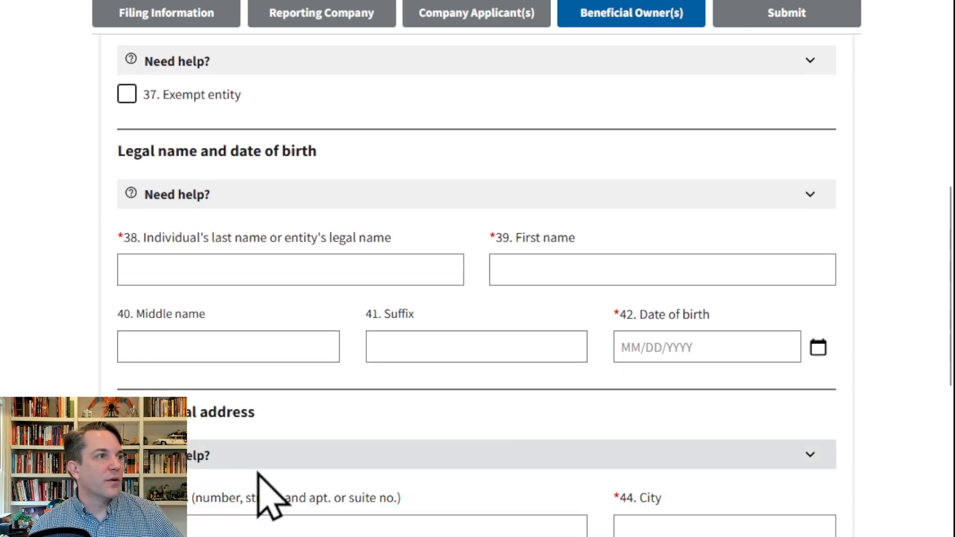
scroll(267, 523, up, 12)
scroll(259, 520, down, 4)
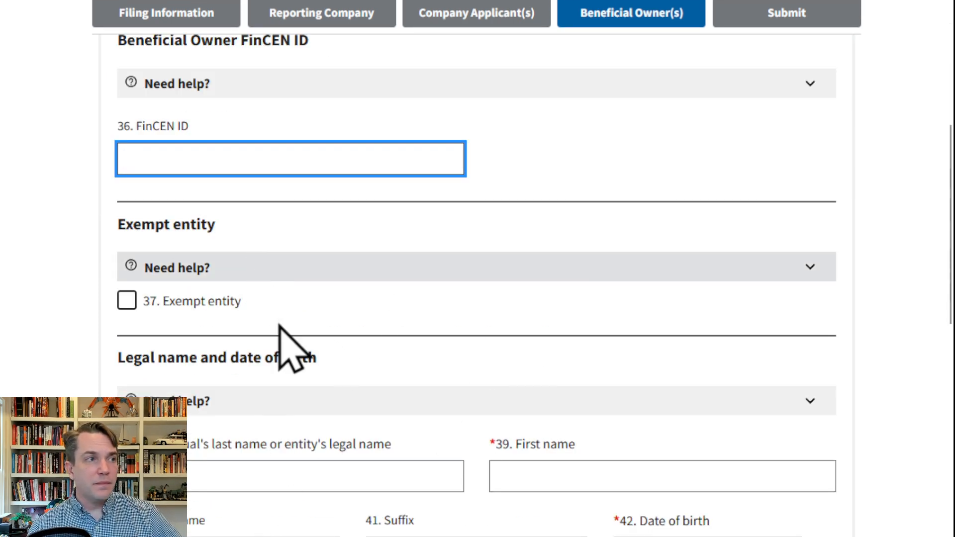
text(1000-0000-000)
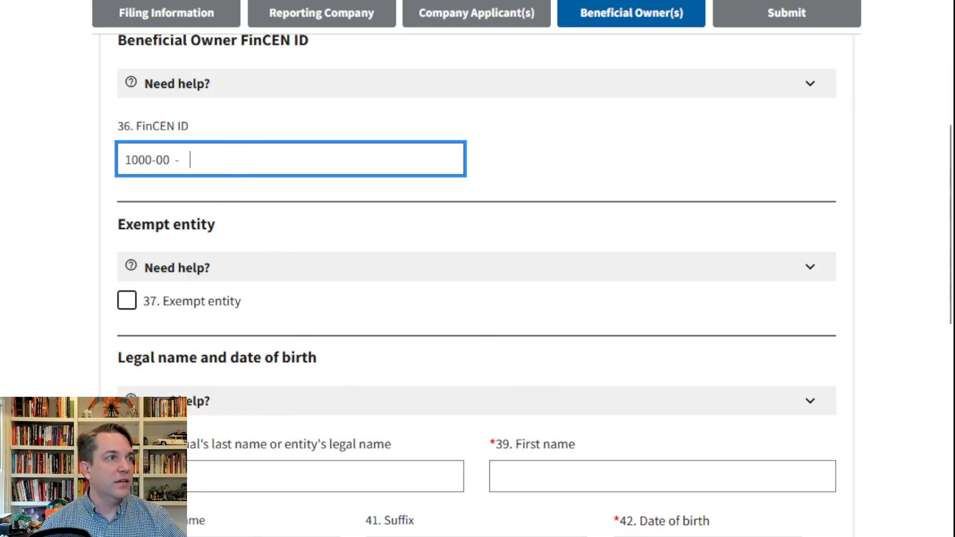
text(0)
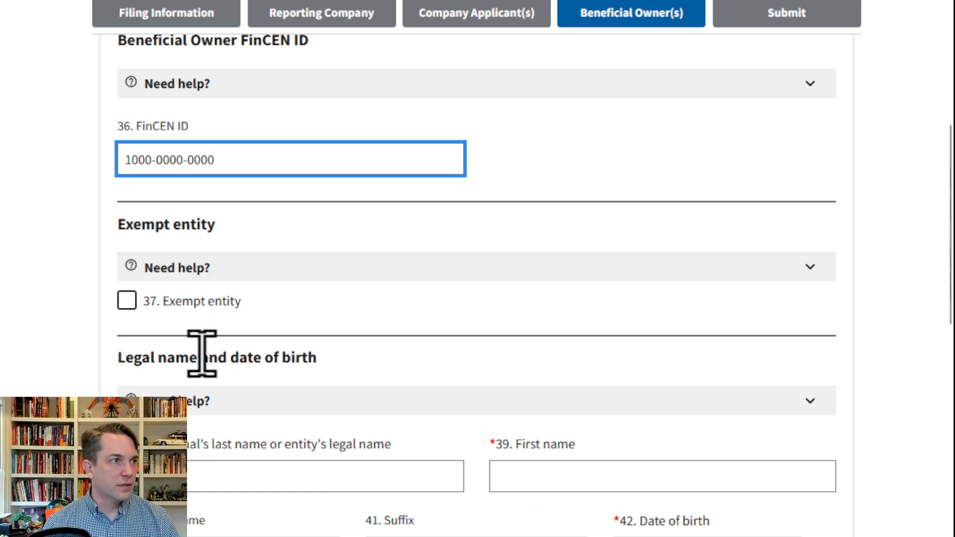
click(199, 424)
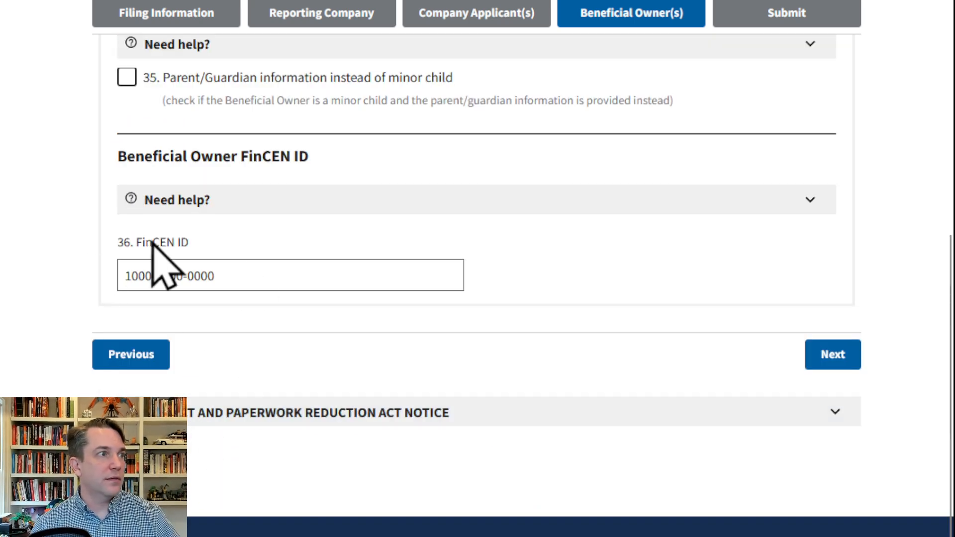
Remove the re-entered FinCEN ID from Beneficial Owner #1 to bring back the remaining owner fields
triple_click(239, 271)
key(BackSpace)
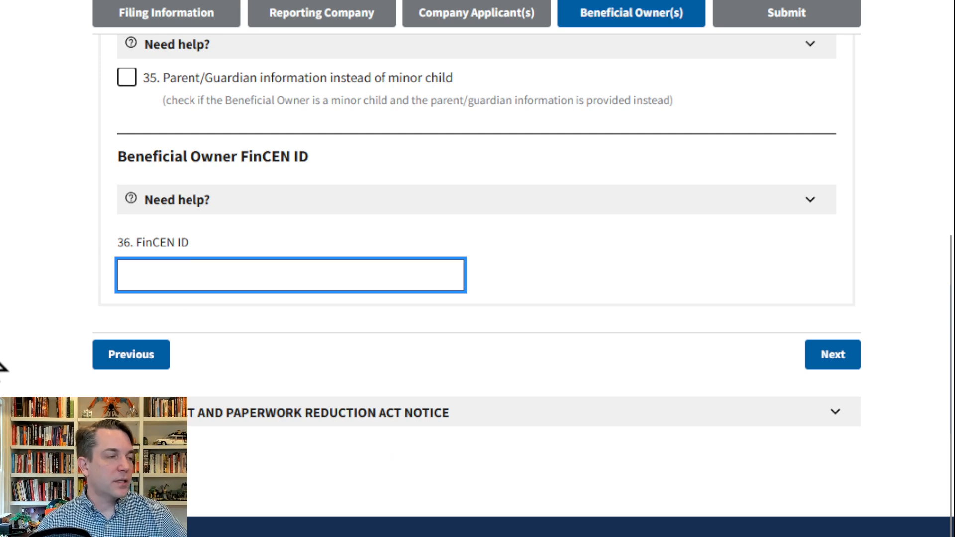
click(69, 338)
Mark Beneficial Owner #1 as an exempt entity and examine the entity's legal name field
scroll(540, 214, down, 3)
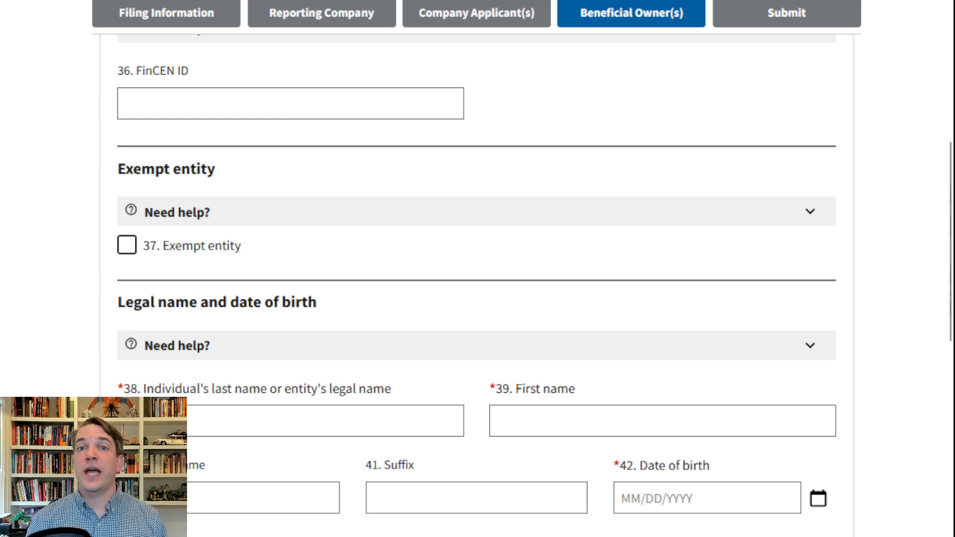
click(124, 249)
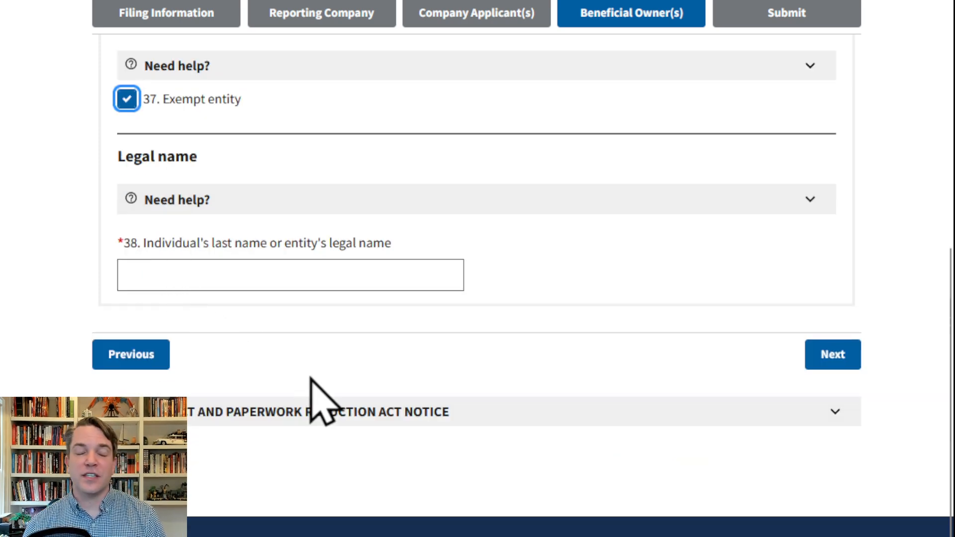
scroll(339, 344, up, 4)
scroll(353, 338, up, 1)
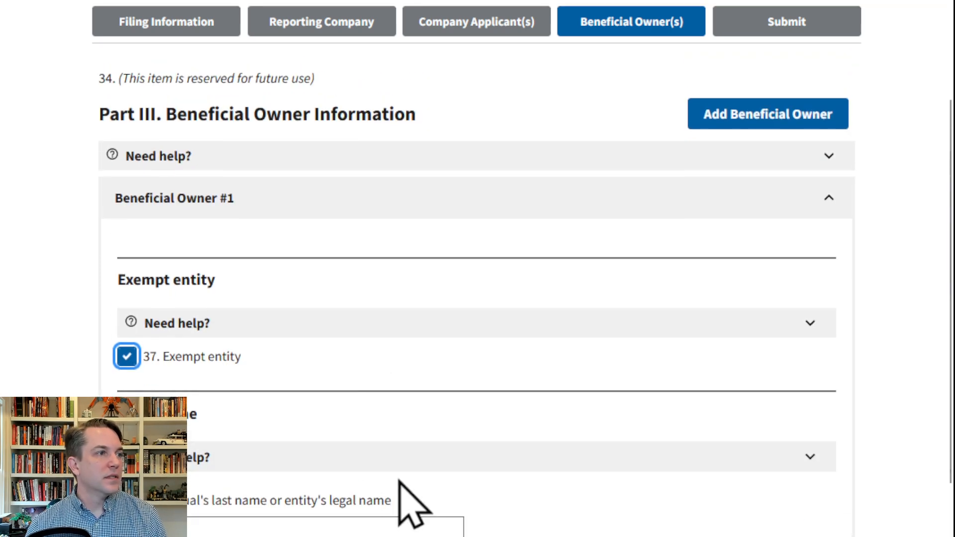
click(369, 526)
drag(394, 502, 261, 502)
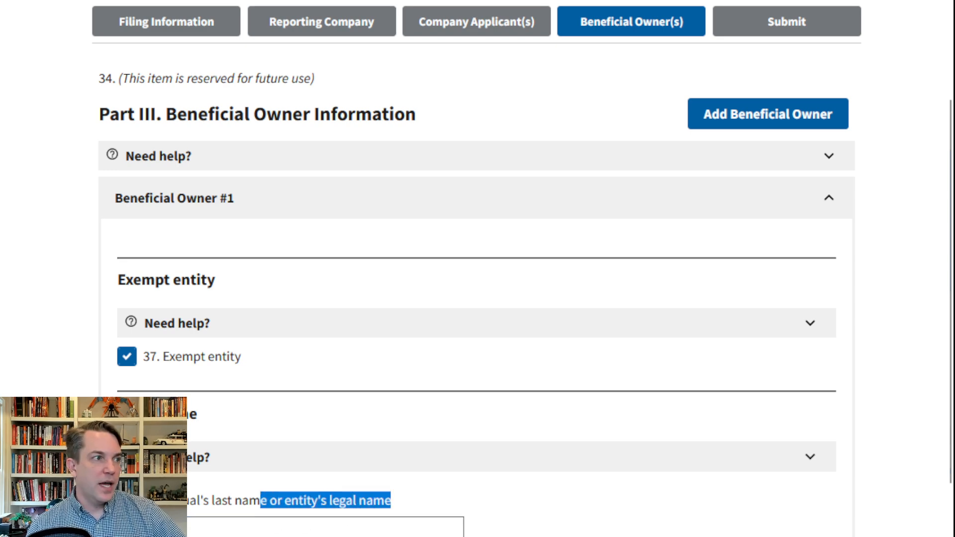
Unmark the exempt entity option and look over the owner's legal name and date of birth fields
click(124, 359)
scroll(390, 480, down, 5)
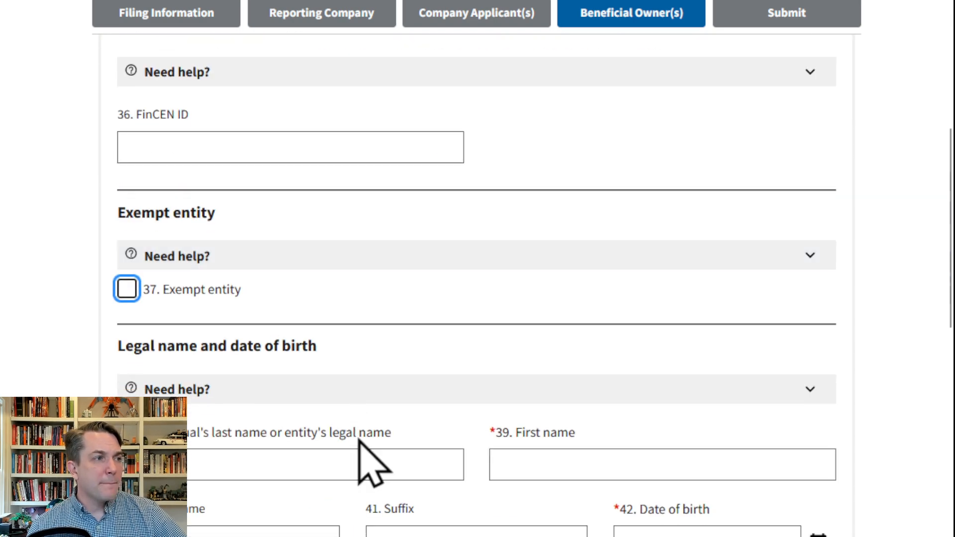
scroll(368, 463, down, 4)
scroll(376, 454, up, 2)
scroll(396, 376, down, 3)
drag(190, 178, 194, 180)
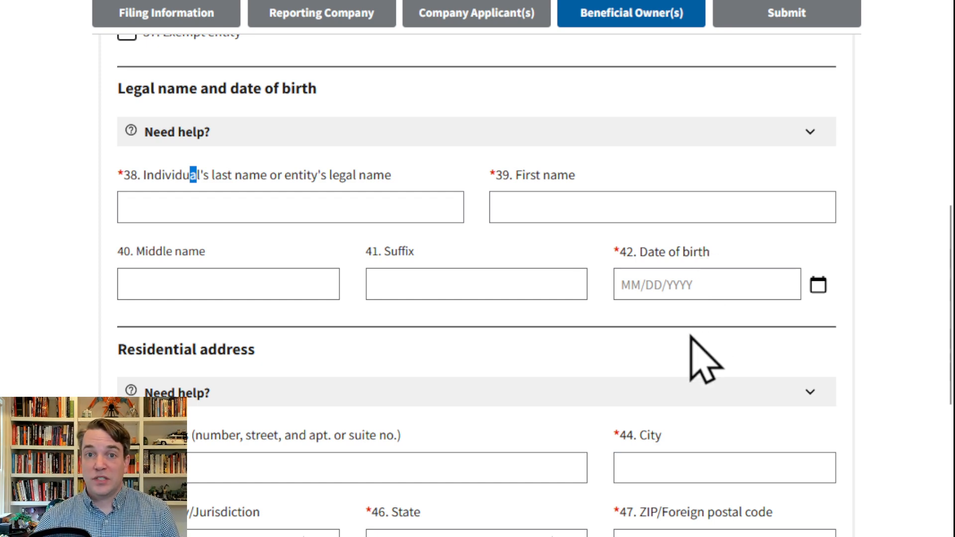
Examine the owner's residential address fields and open the help instructions for items 43 to 47
scroll(691, 337, down, 2)
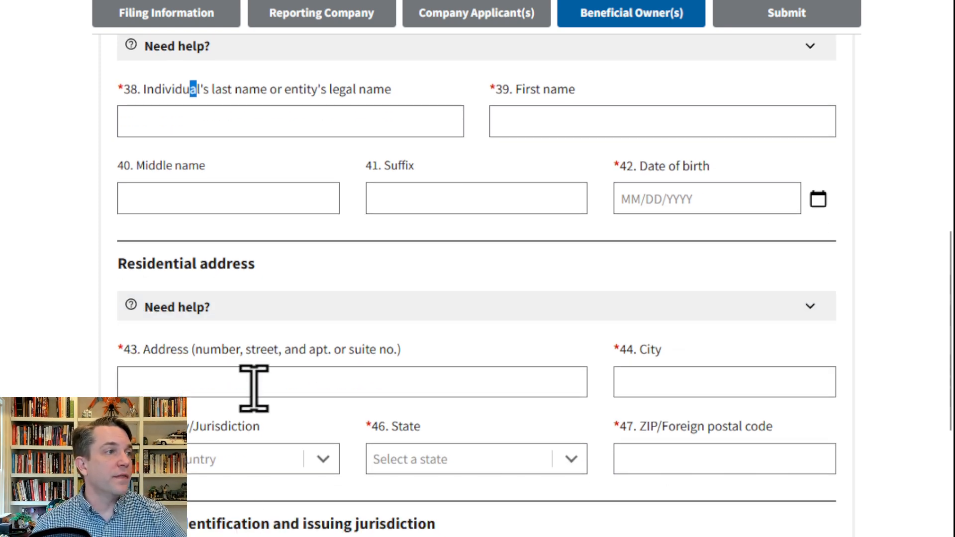
drag(156, 264, 261, 300)
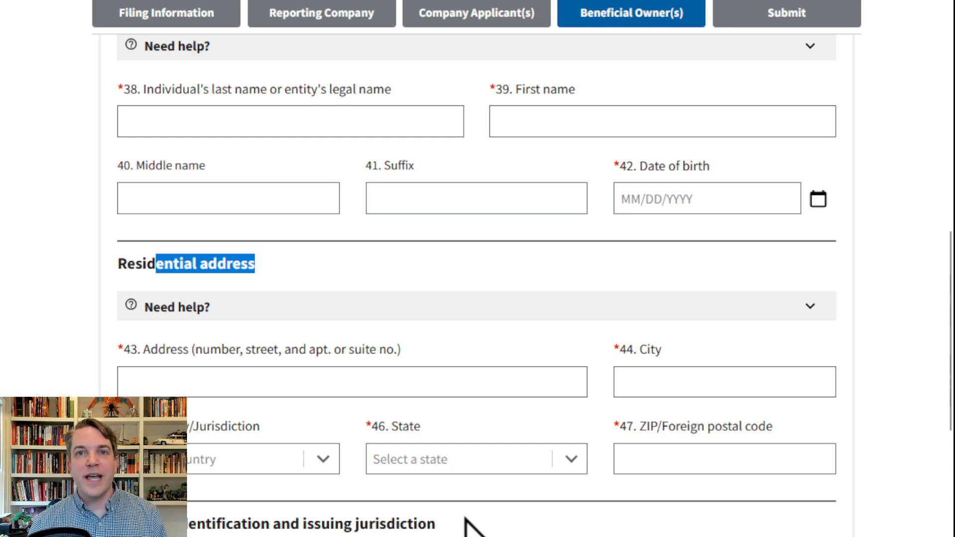
click(478, 311)
scroll(721, 316, down, 4)
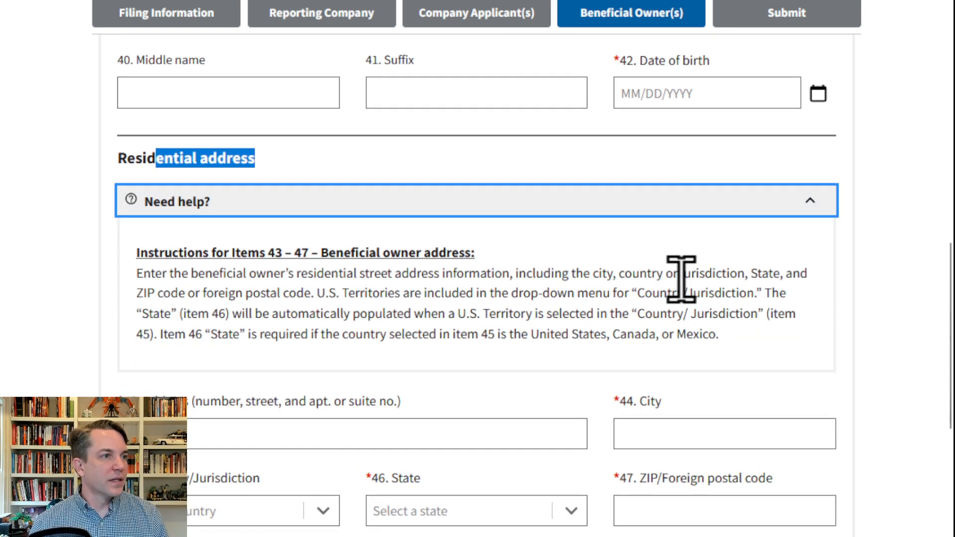
Examine the identifying document type and number fields, including the available ID types, without choosing one
scroll(672, 433, down, 8)
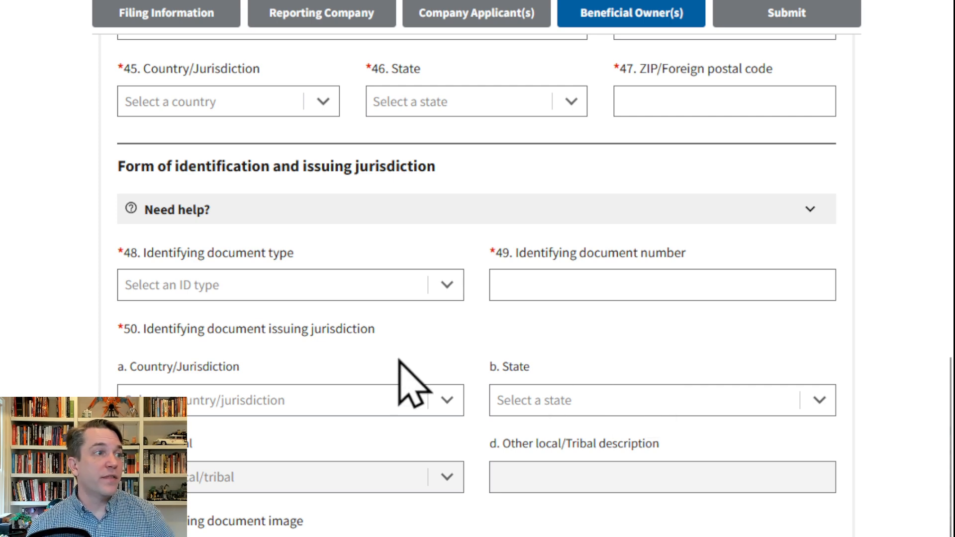
drag(162, 264, 318, 254)
drag(508, 254, 690, 254)
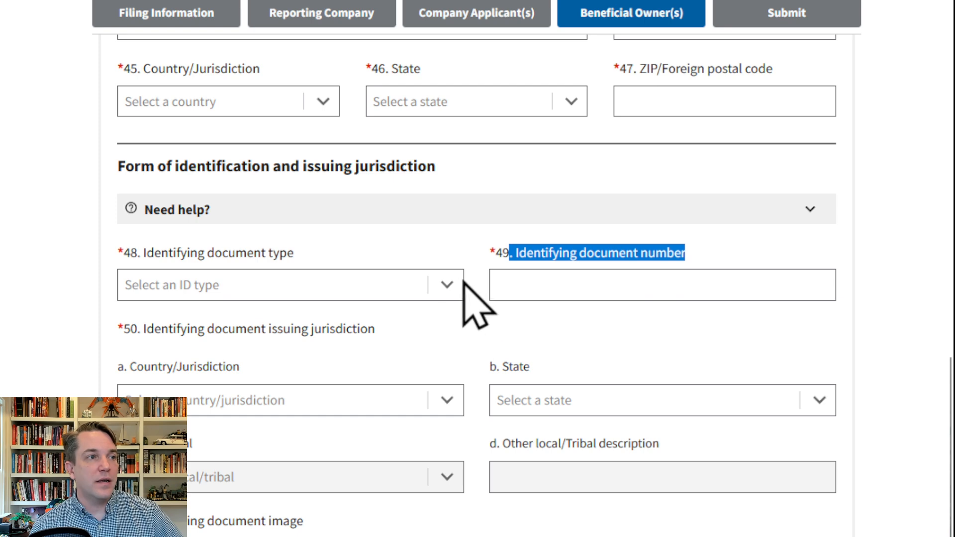
click(448, 284)
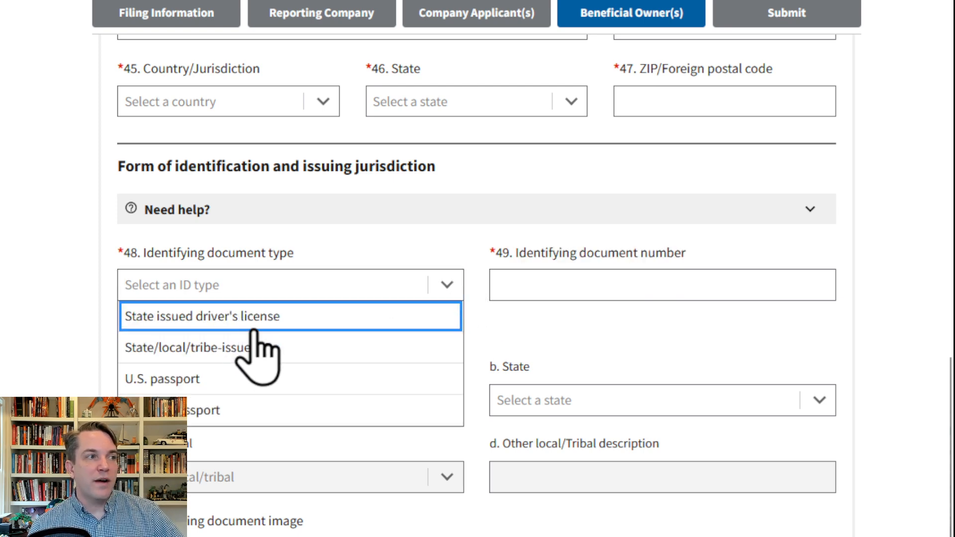
scroll(268, 350, down, 2)
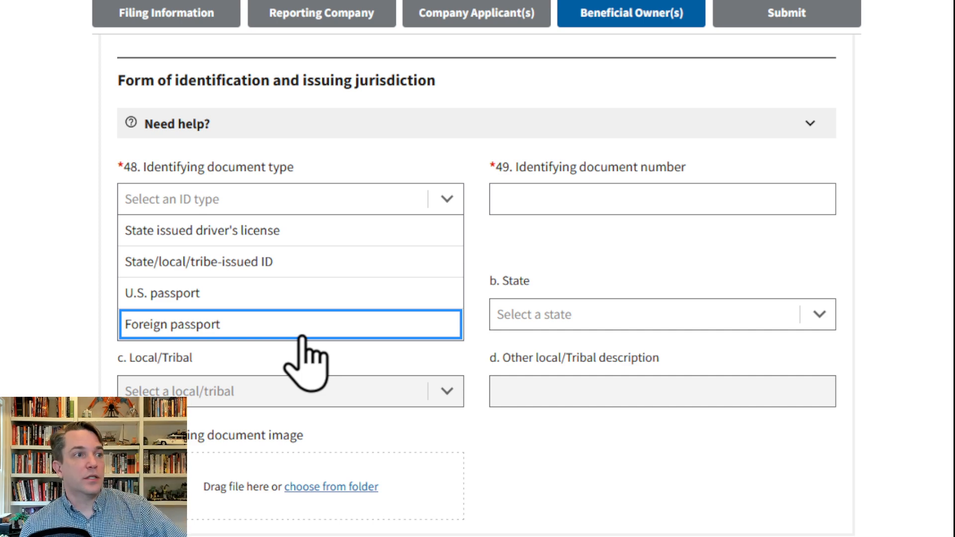
click(555, 250)
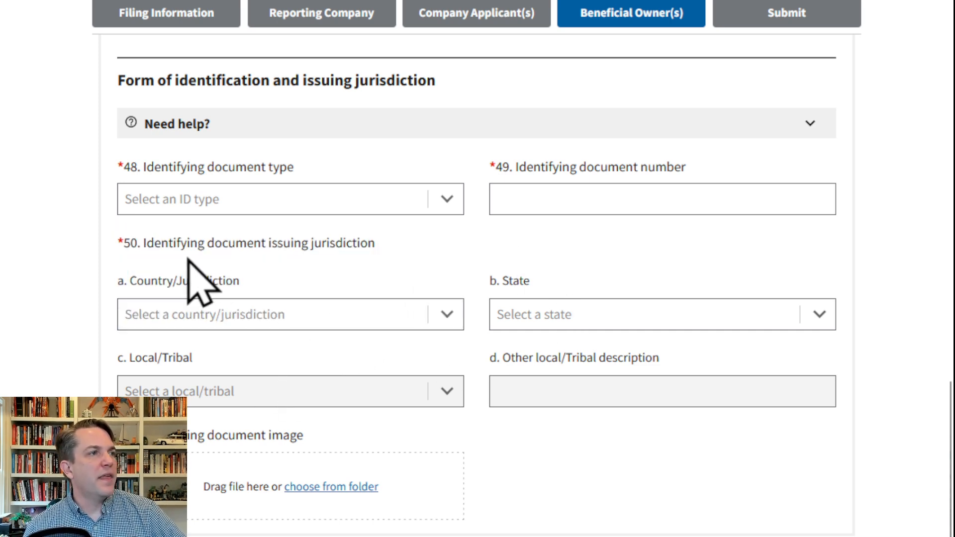
Set the identifying document's issuing jurisdiction to United States of America, with District of Columbia as the state
scroll(237, 252, down, 2)
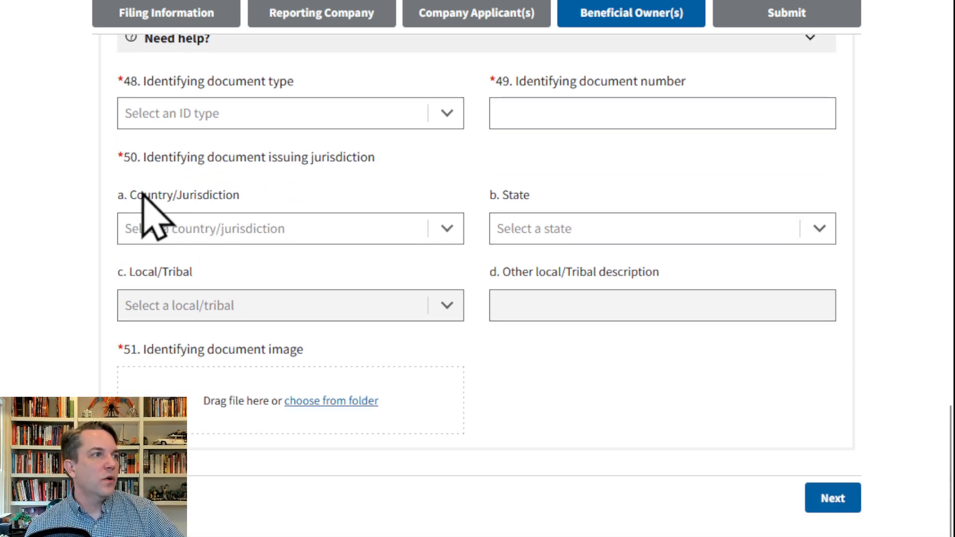
drag(143, 195, 298, 213)
click(447, 229)
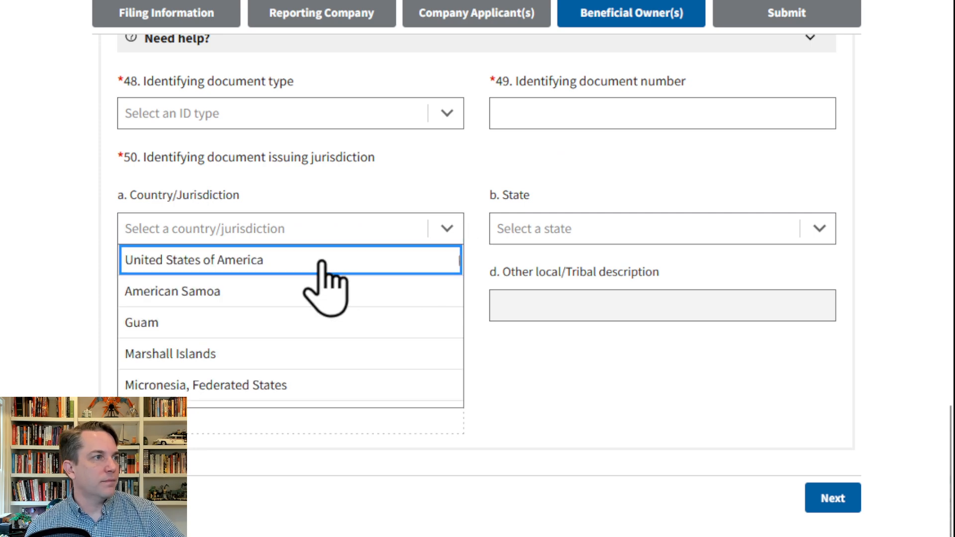
click(324, 260)
click(544, 228)
click(579, 316)
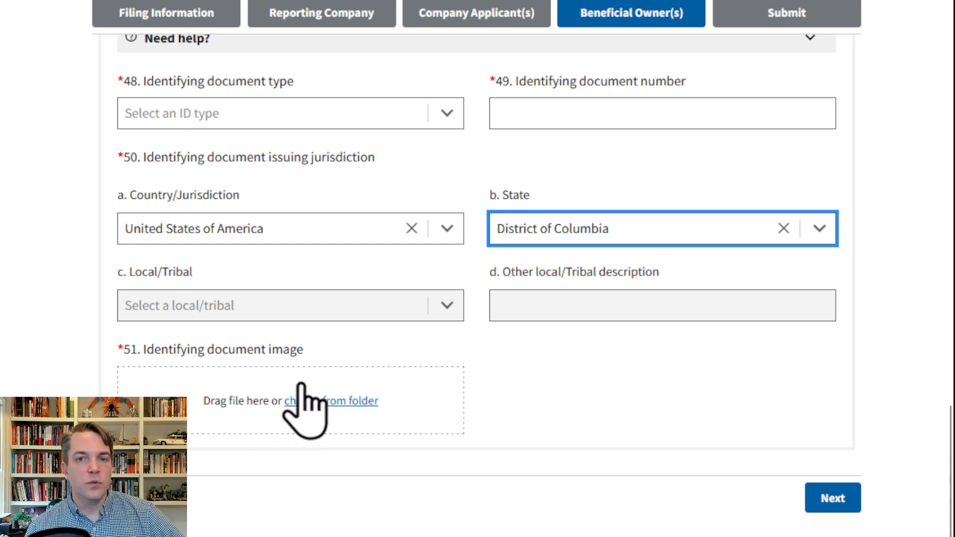
Continue to the Submit page and read its certification, compliance reminder, contact fields and the note on the confirmation page and transcript
scroll(301, 378, down, 3)
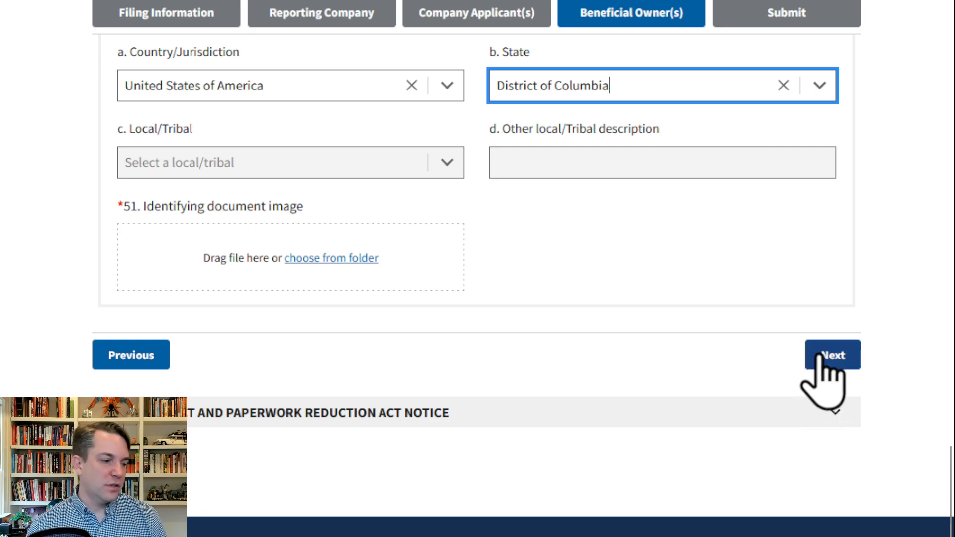
click(846, 367)
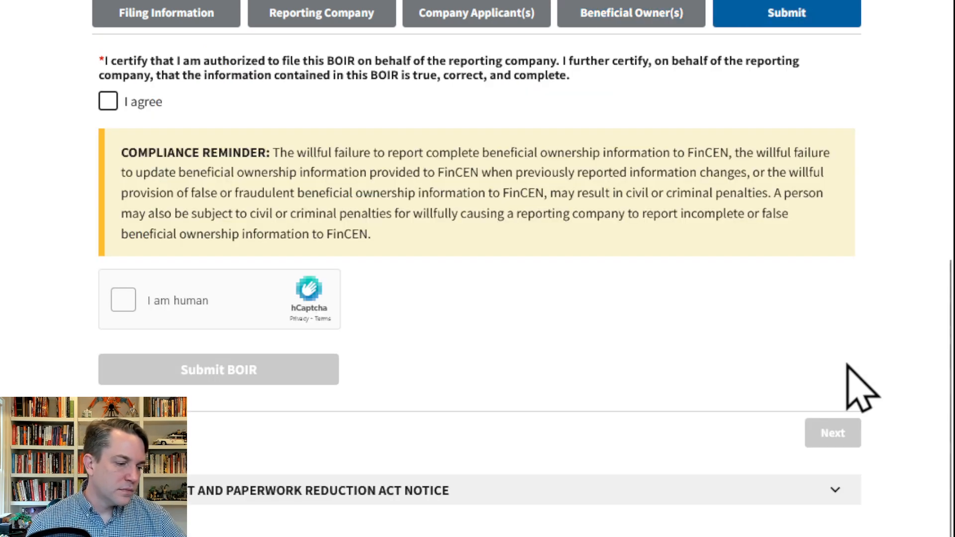
scroll(404, 228, up, 10)
scroll(403, 226, up, 4)
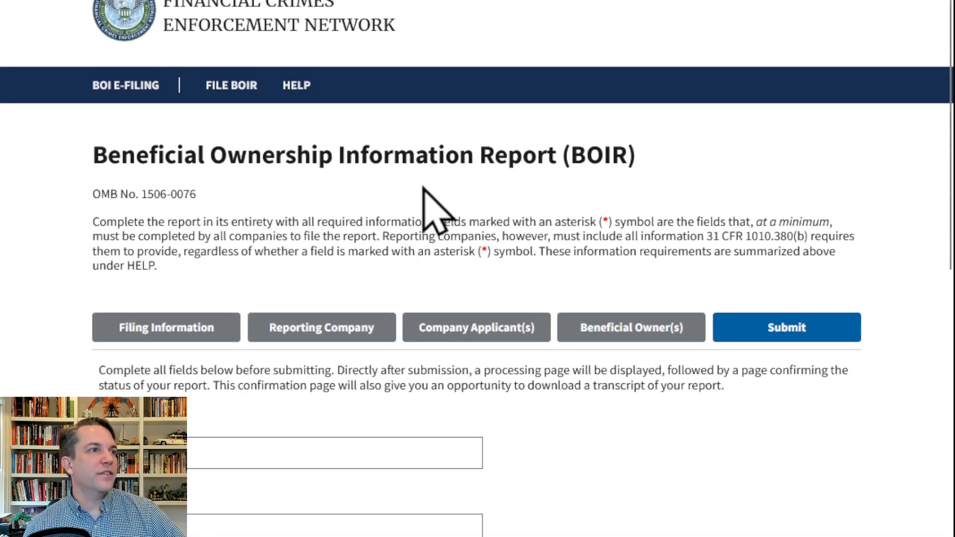
scroll(224, 331, down, 6)
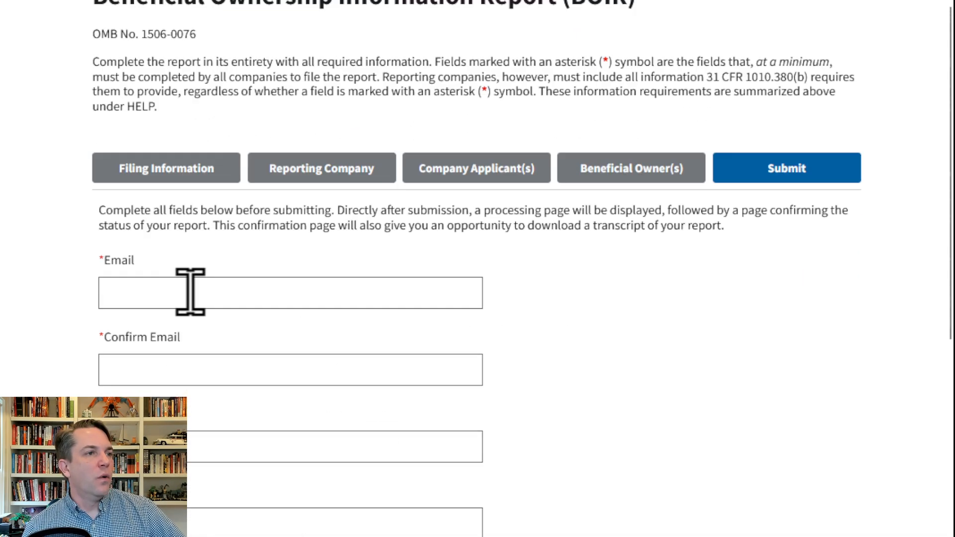
scroll(271, 292, up, 2)
drag(108, 176, 600, 188)
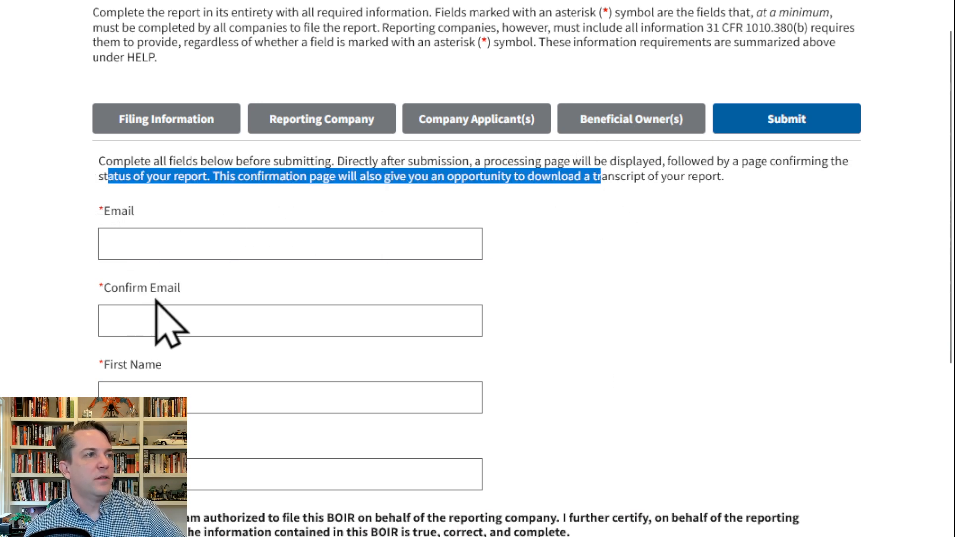
Review the rest of the Submit page, from the name fields and certification to the human verification and submission controls
scroll(156, 301, down, 2)
scroll(184, 339, down, 3)
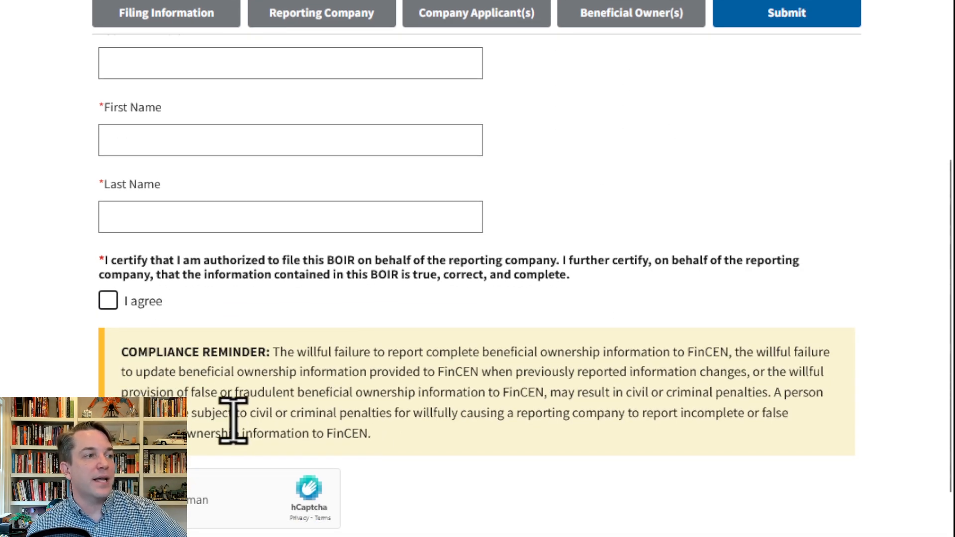
scroll(438, 480, down, 1)
scroll(438, 481, down, 3)
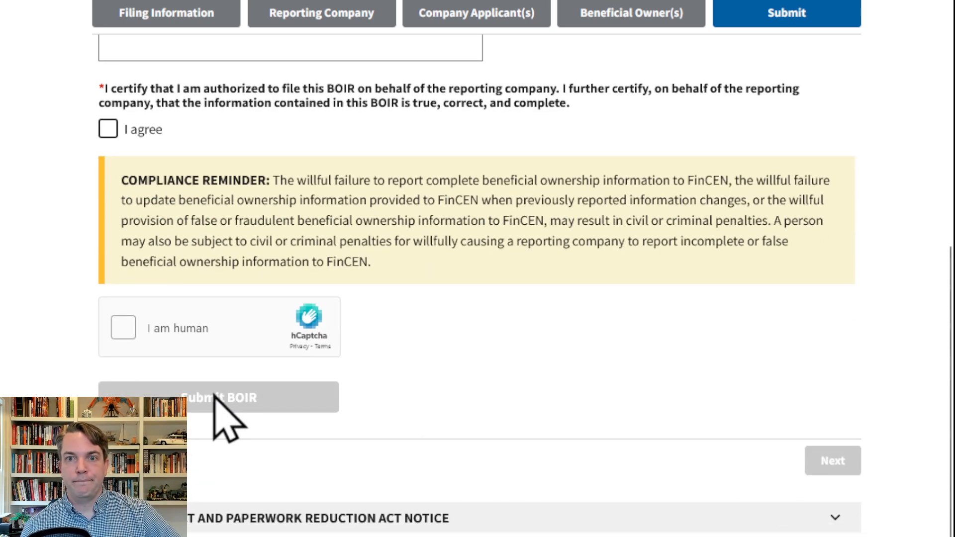
scroll(219, 406, down, 2)
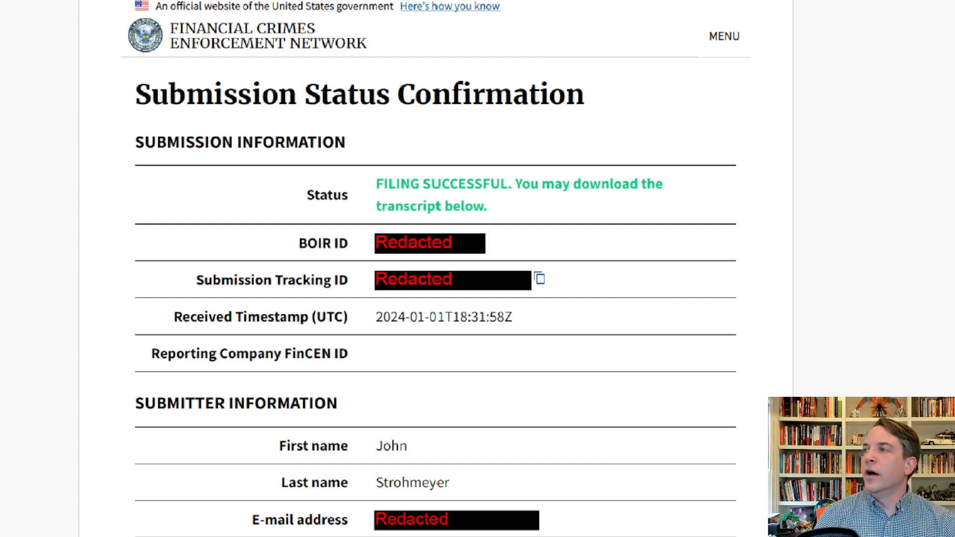
Examine the BOIR ID row and the submission information on the Submission Status Confirmation transcript
drag(293, 228, 500, 261)
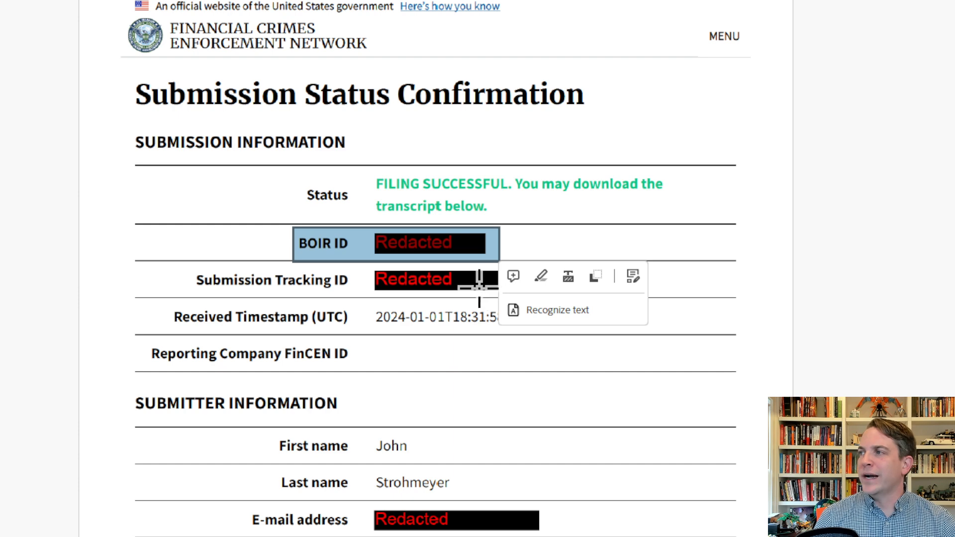
click(522, 391)
click(379, 333)
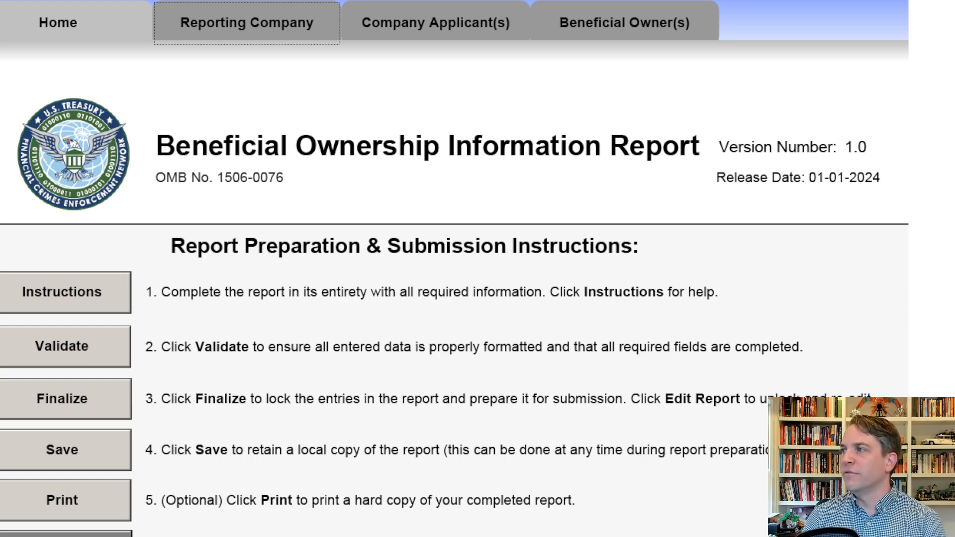
Read the PDF report's preparation and submission instructions and mark the type of filing as Initial report
scroll(454, 269, down, 1)
scroll(454, 268, down, 1)
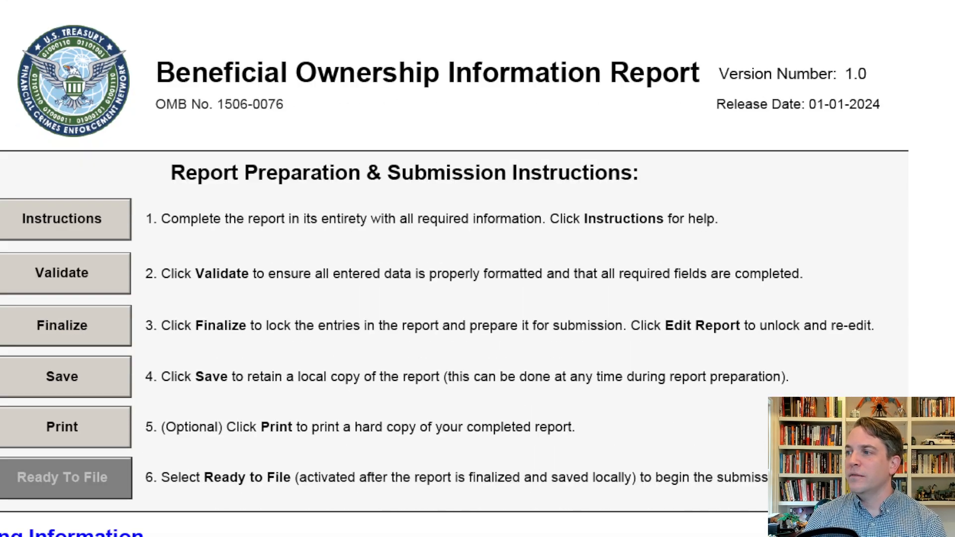
scroll(454, 269, down, 4)
click(275, 471)
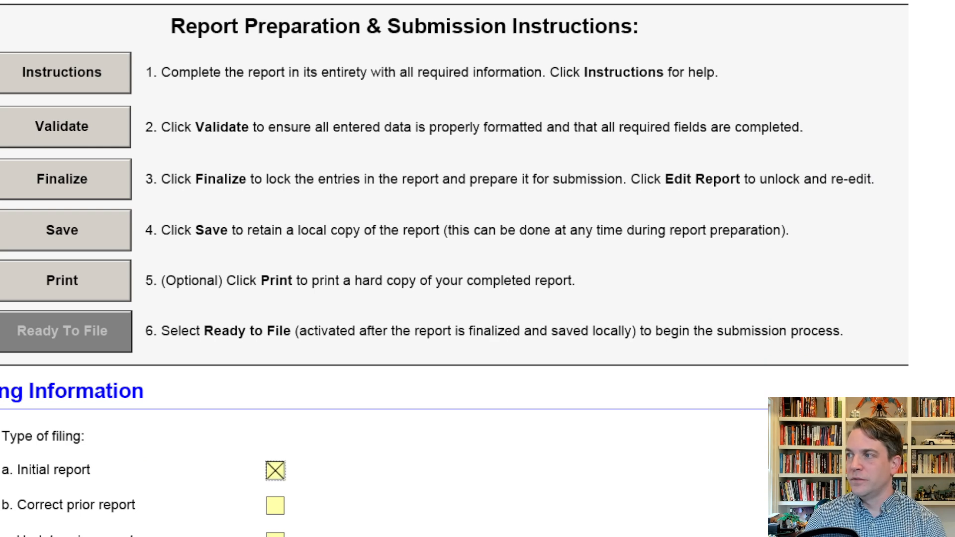
scroll(349, 498, down, 4)
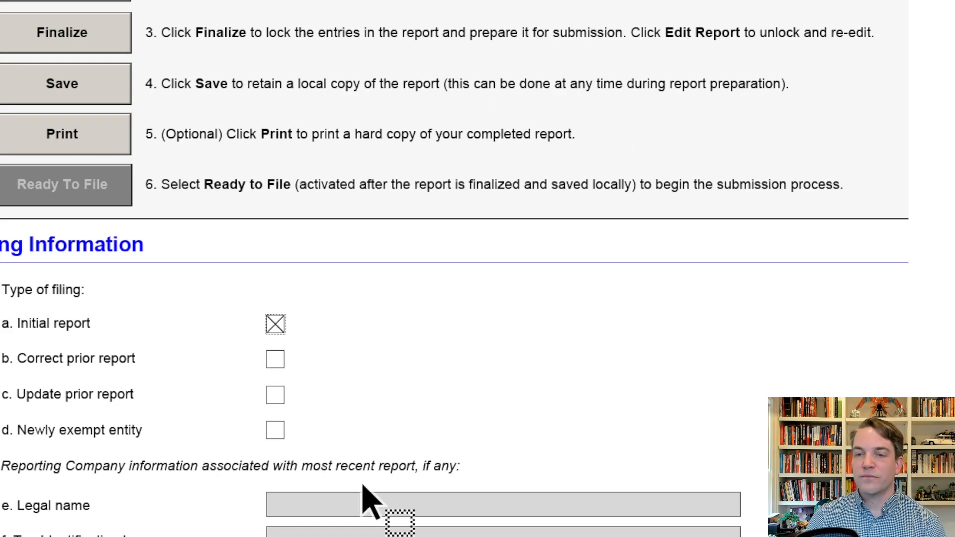
scroll(368, 488, down, 5)
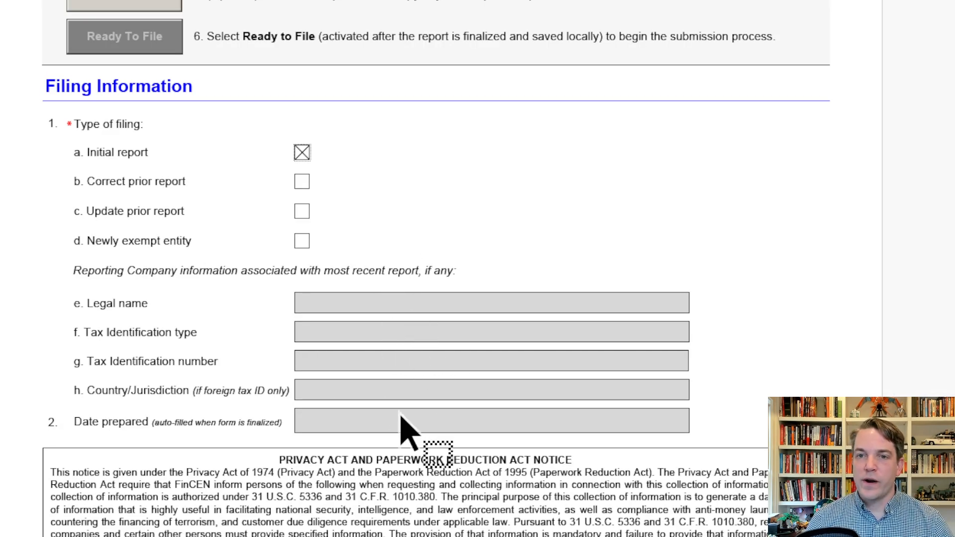
Try Correct prior report and Update prior report as the filing type, and return to Initial report
click(302, 152)
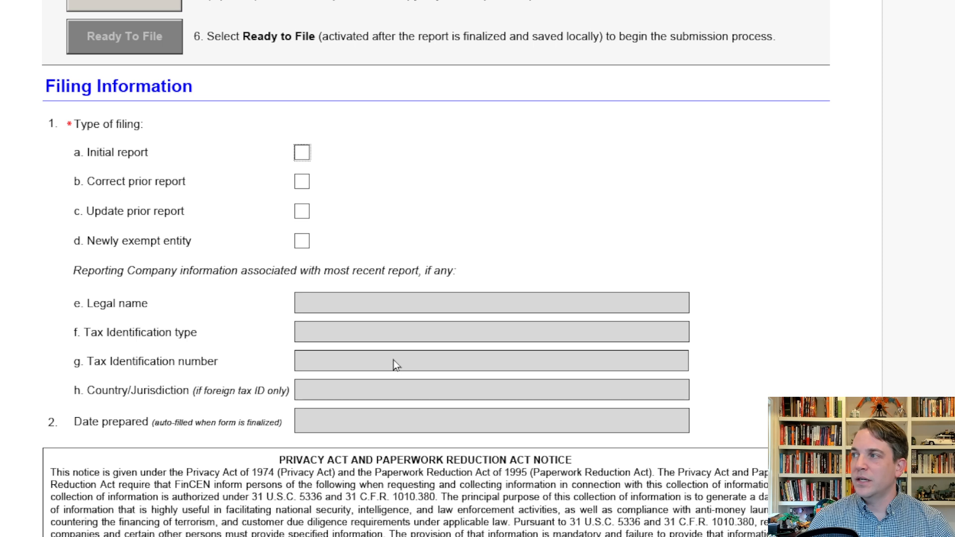
click(302, 182)
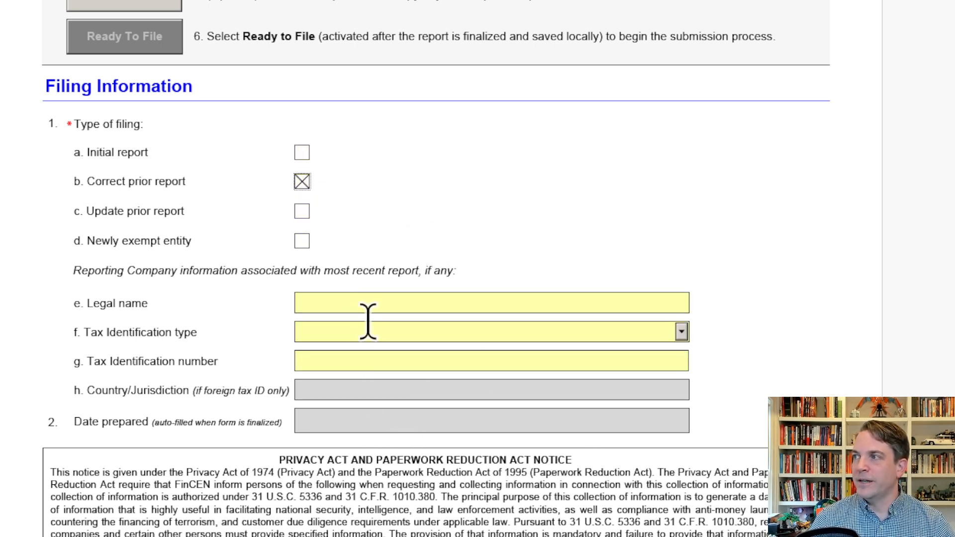
click(298, 187)
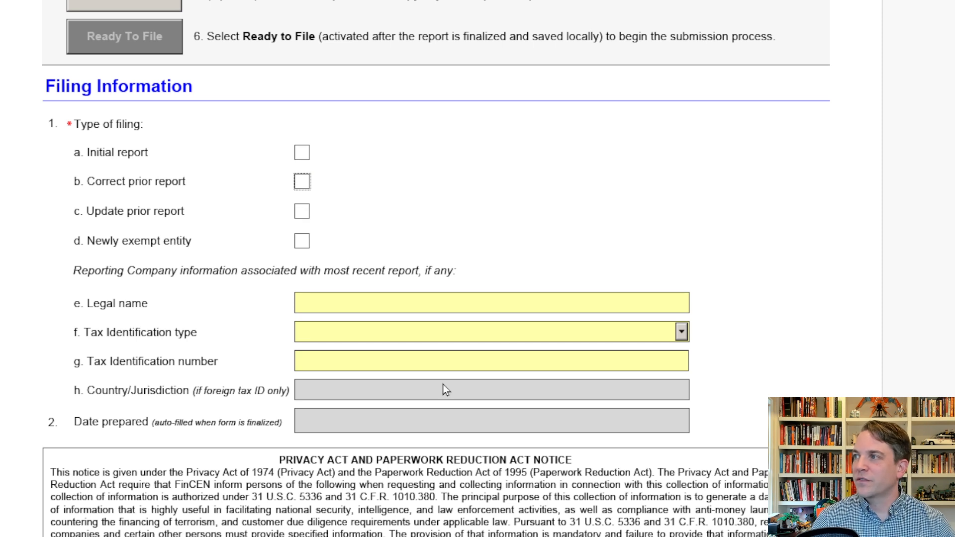
click(304, 211)
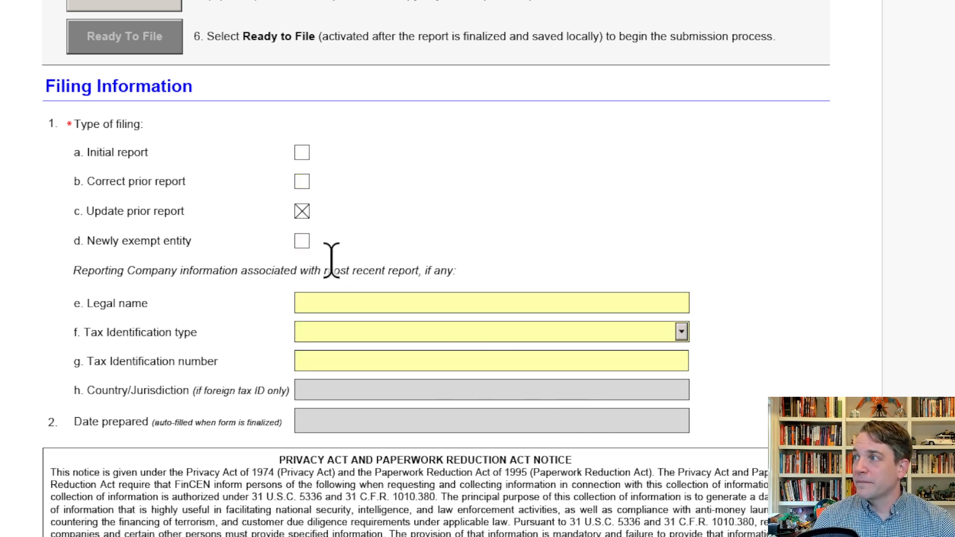
click(302, 154)
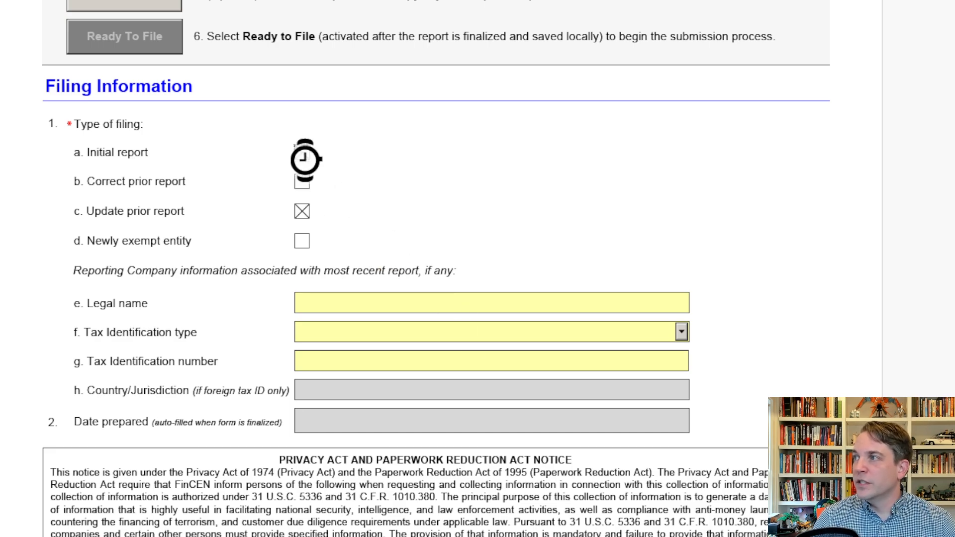
In Part I, Reporting Company Information, request to receive a FinCEN Identifier (FinCEN ID)
scroll(478, 220, down, 10)
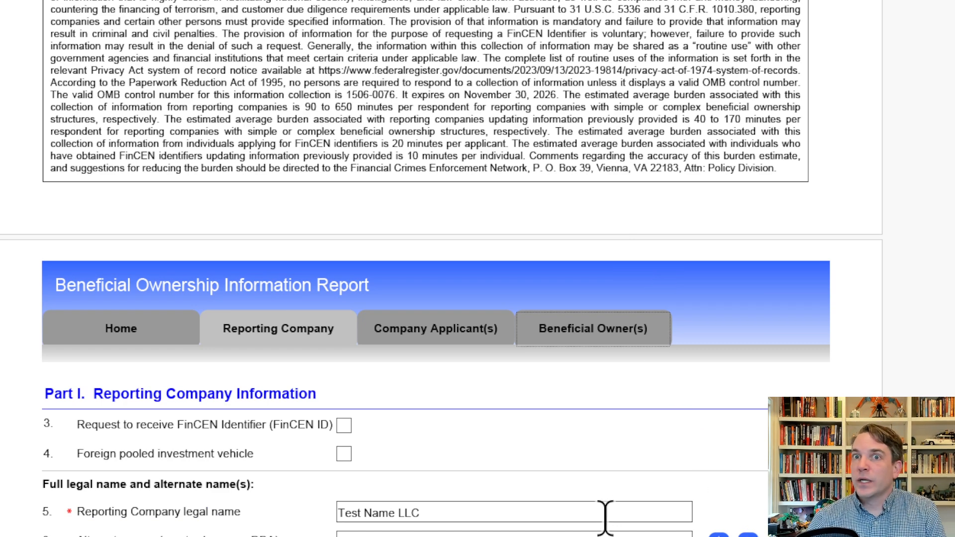
scroll(604, 513, down, 3)
scroll(523, 459, down, 1)
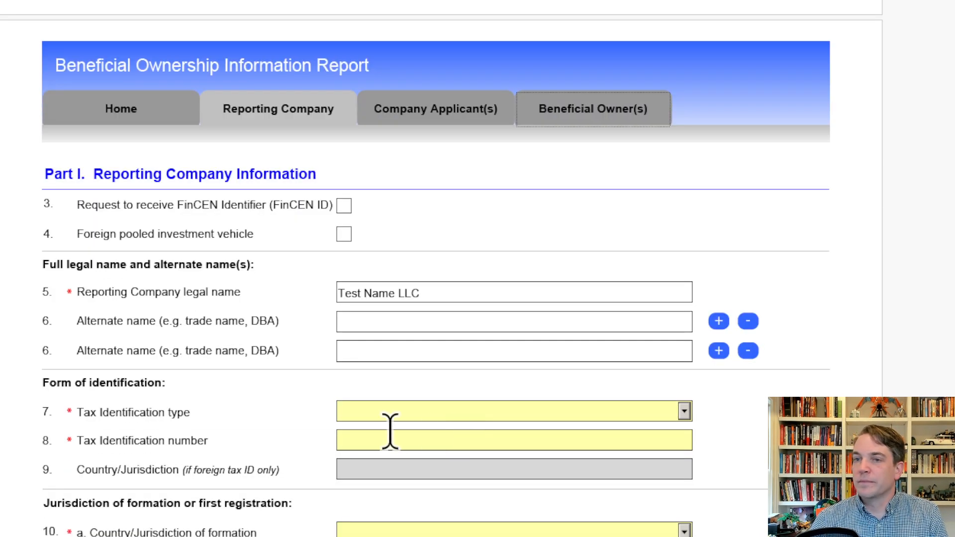
scroll(317, 351, down, 1)
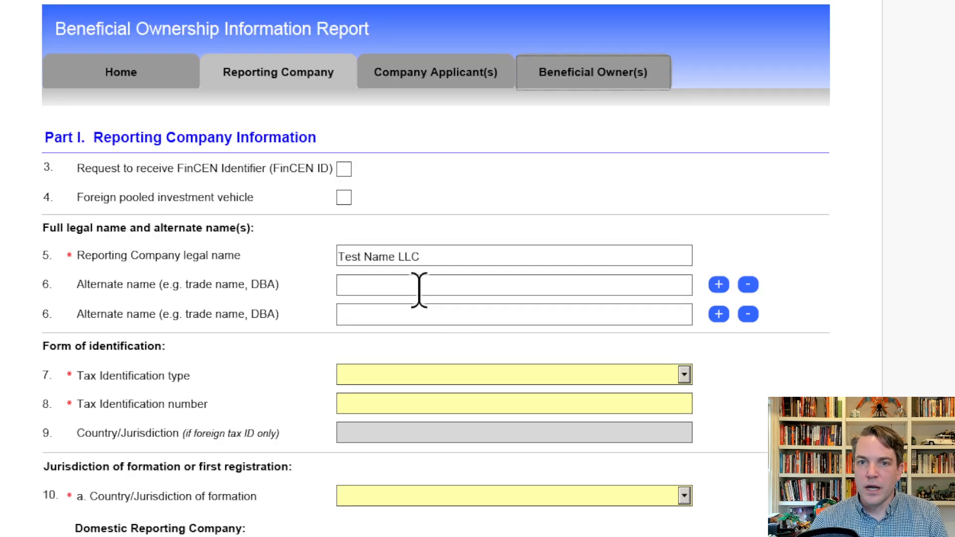
click(344, 170)
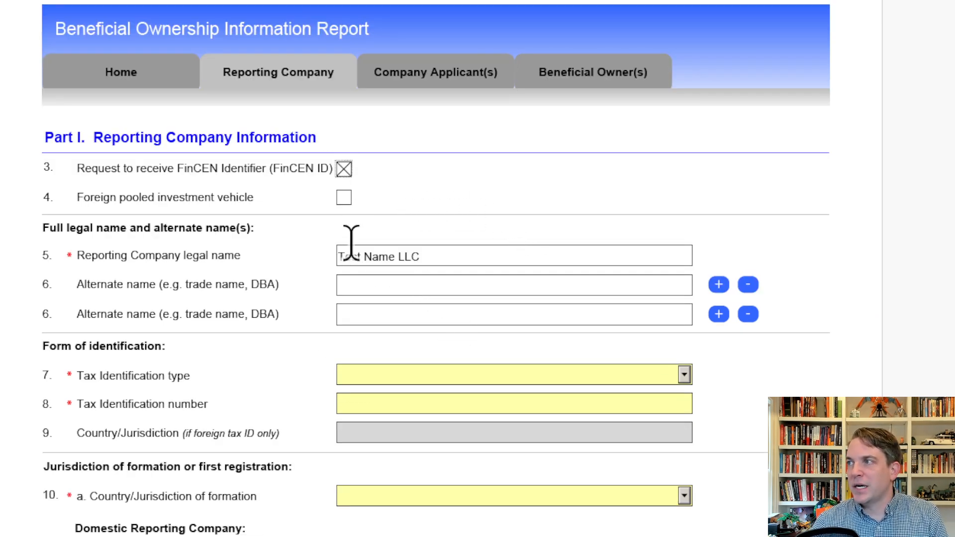
Highlight the reporting company's legal name and remove the second alternate name row
drag(441, 255, 353, 272)
drag(420, 255, 293, 258)
drag(413, 257, 499, 269)
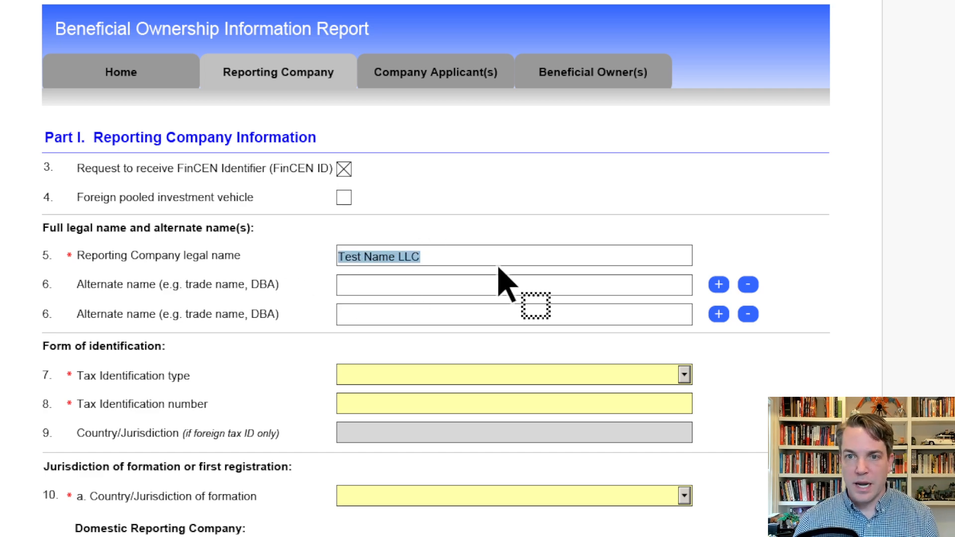
scroll(499, 269, up, 1)
scroll(499, 268, down, 1)
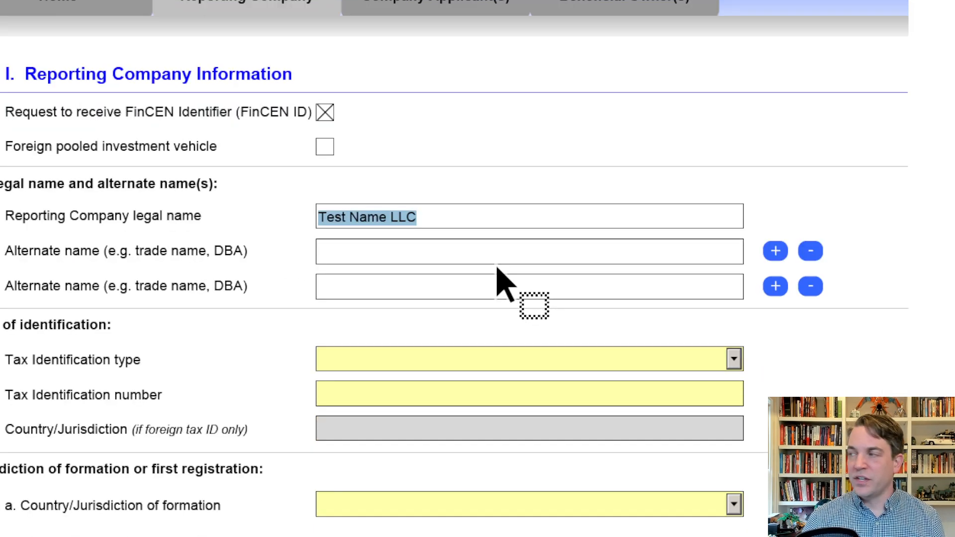
click(810, 284)
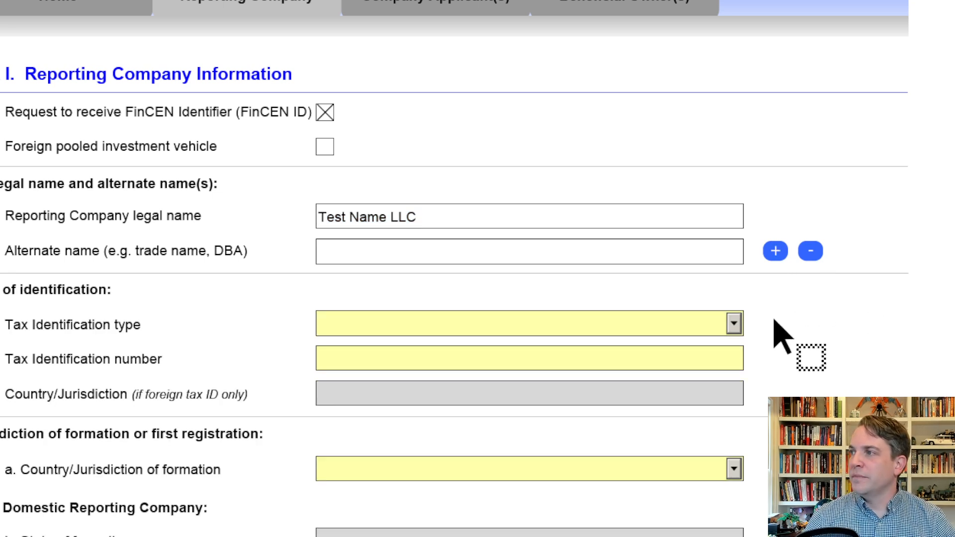
Examine the company's tax identification type options, jurisdiction of formation fields and current U.S. address fields without filling them in
scroll(777, 321, down, 1)
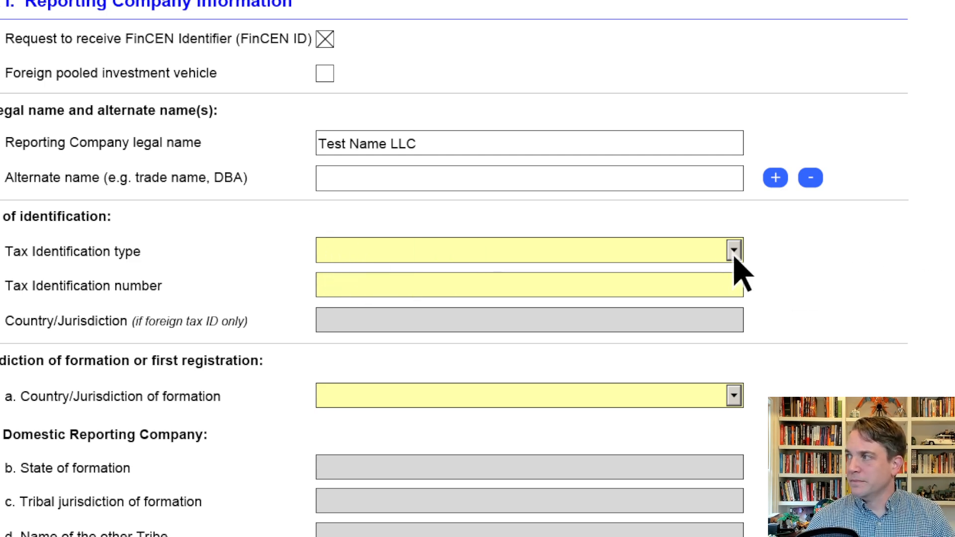
click(696, 255)
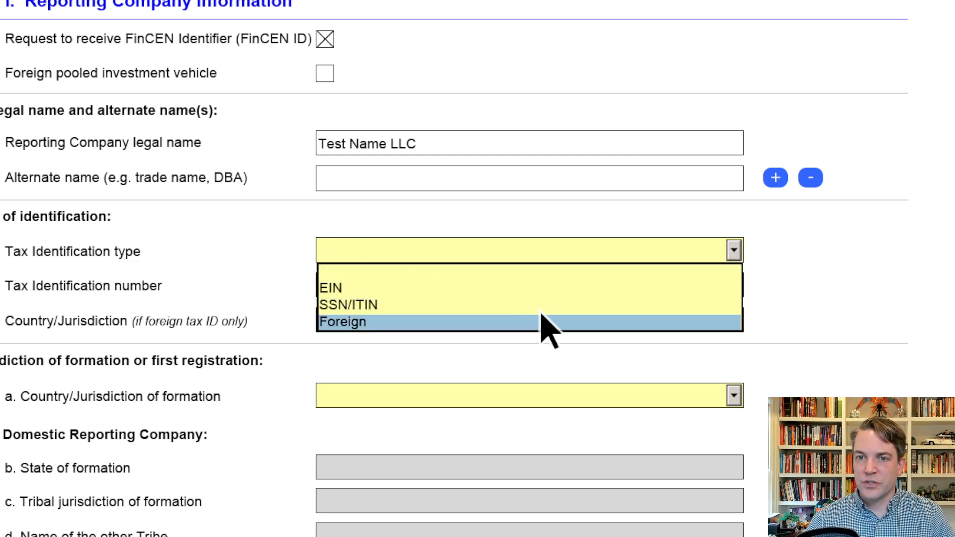
click(789, 334)
scroll(786, 331, down, 1)
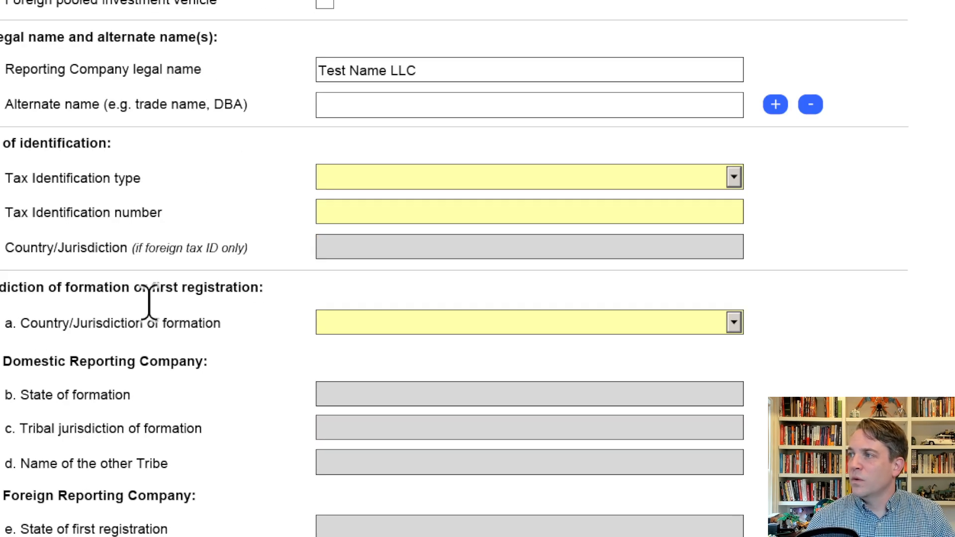
scroll(413, 330, down, 3)
scroll(395, 442, down, 12)
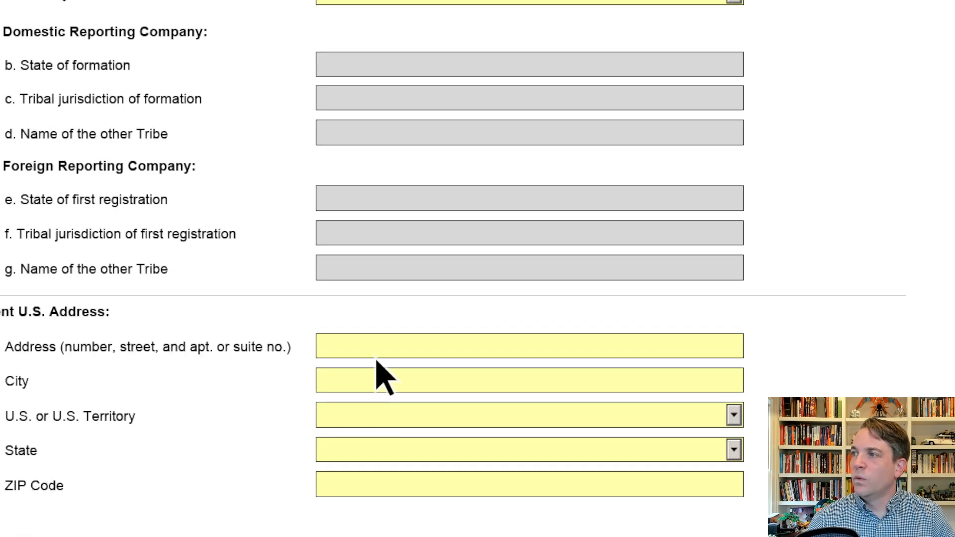
scroll(378, 408, down, 2)
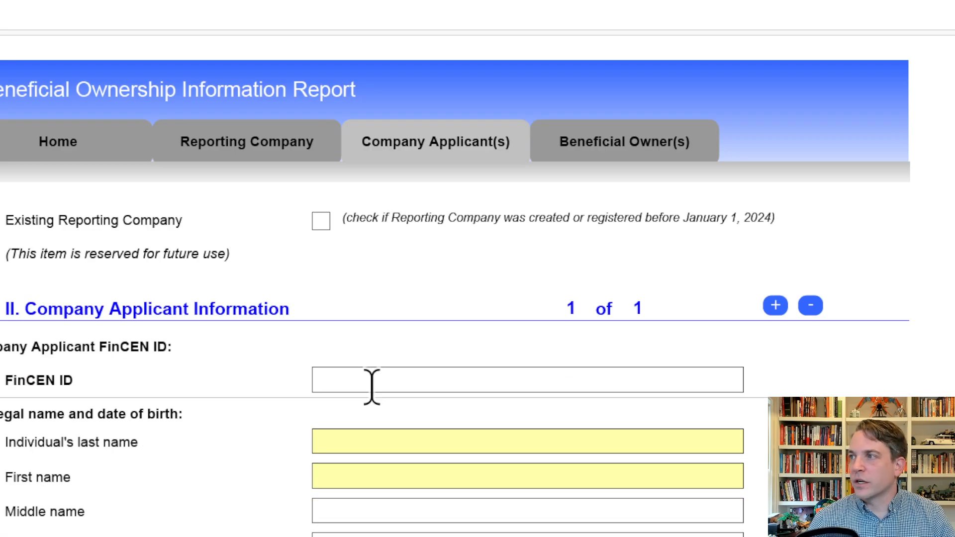
Mark the company as an Existing Reporting Company to check its effect on the applicant fields, and clear the mark again
click(320, 220)
scroll(562, 368, down, 5)
scroll(578, 356, up, 1)
scroll(487, 395, up, 2)
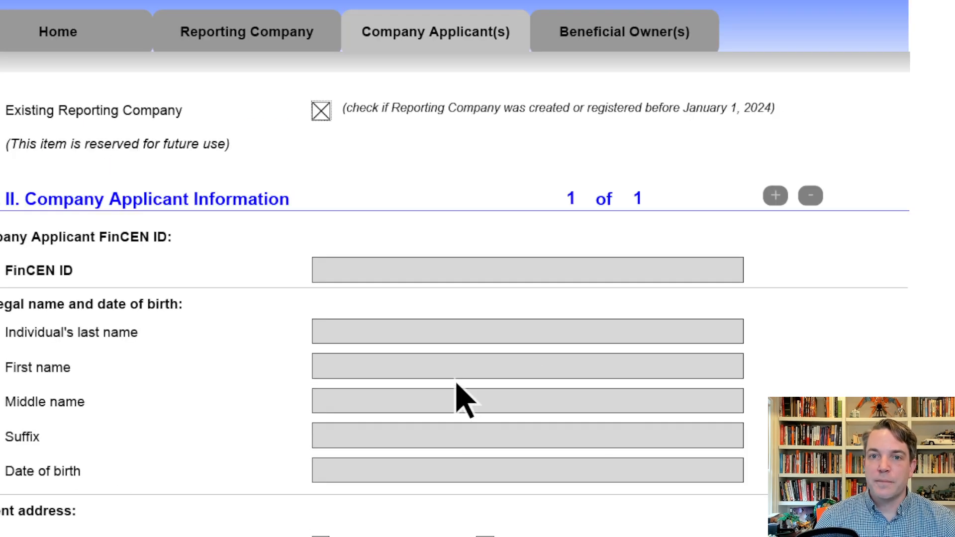
click(321, 111)
Review the company applicant fields from legal name and address down to the identifying document image attachment
scroll(376, 295, down, 6)
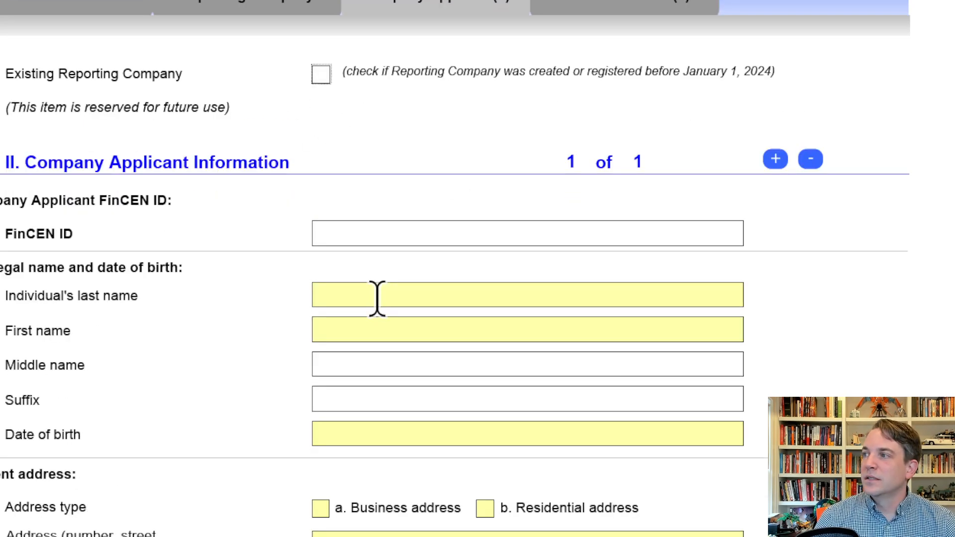
scroll(395, 349, down, 7)
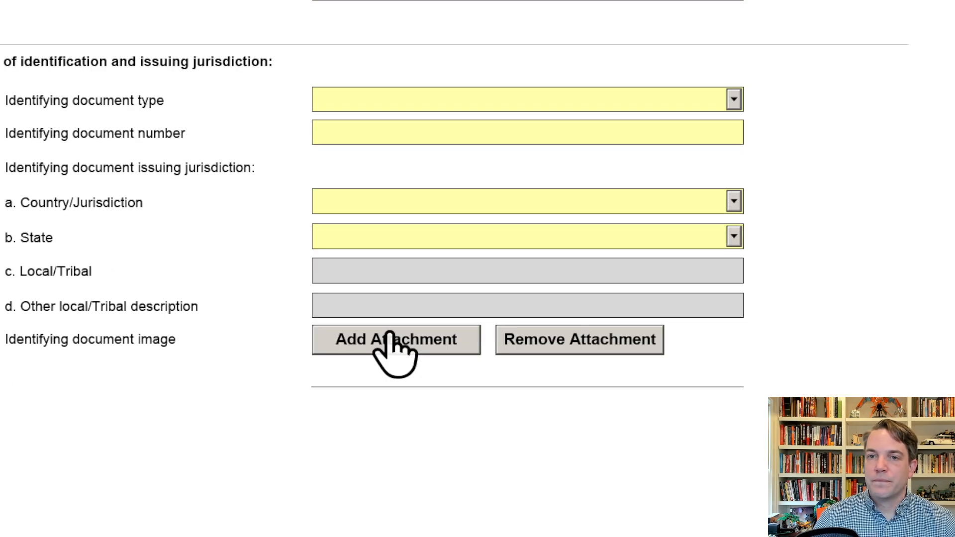
scroll(393, 345, up, 1)
scroll(396, 348, up, 13)
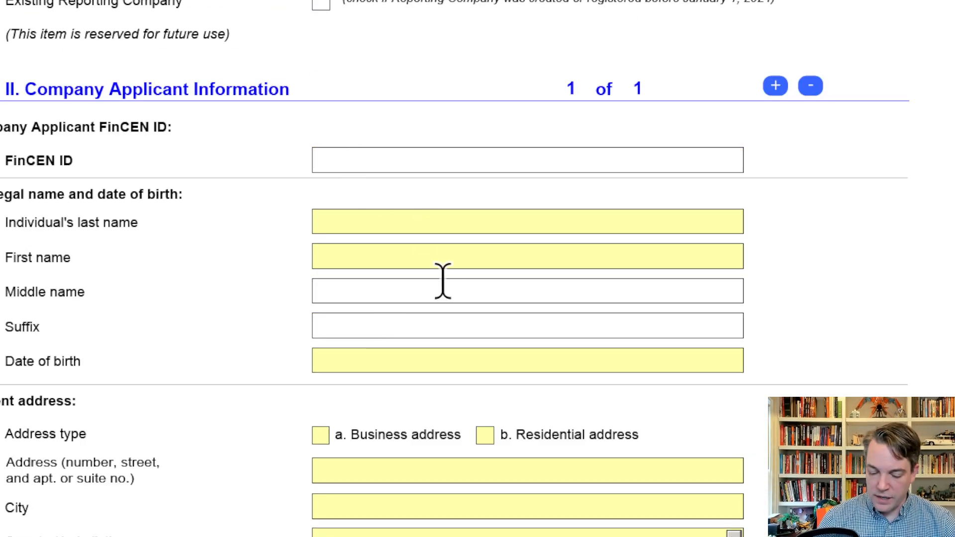
Try a placeholder FinCEN ID for the company applicant, check its effect on the remaining applicant fields, and clear the ID
text(00000000000)
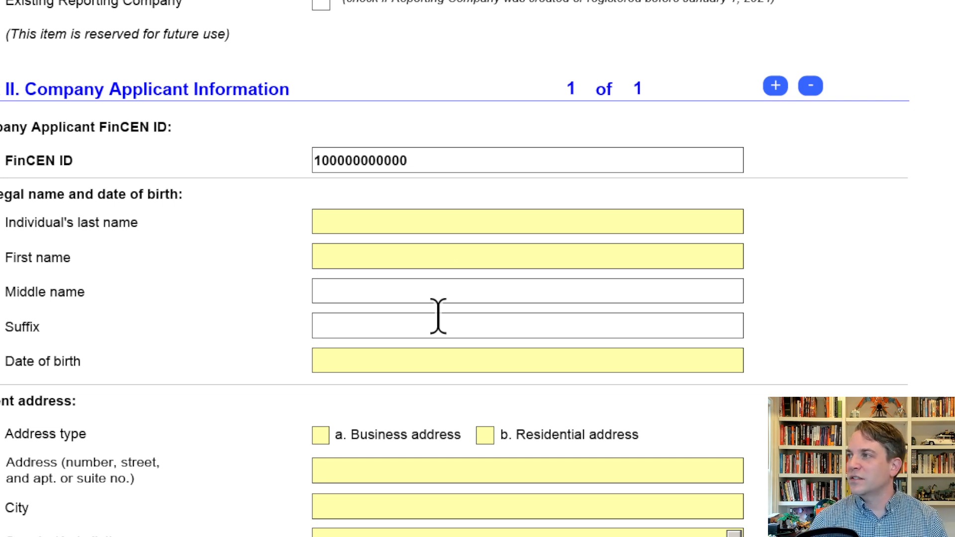
click(431, 183)
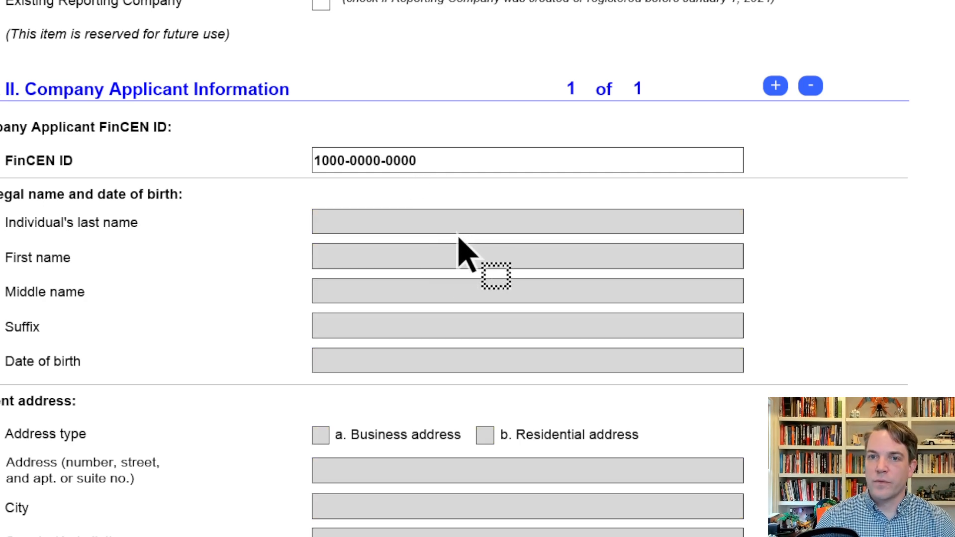
scroll(512, 333, down, 3)
scroll(512, 340, up, 2)
scroll(498, 243, up, 2)
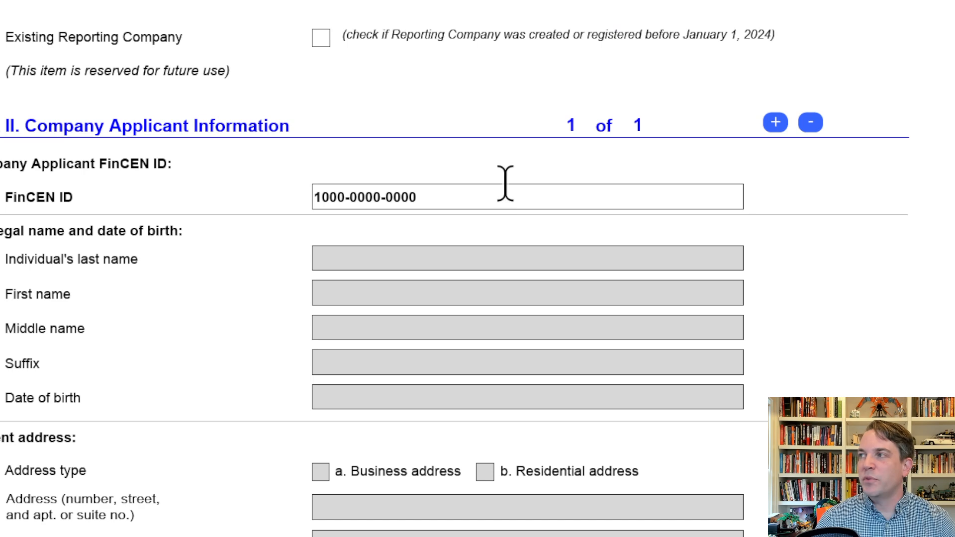
drag(474, 196, 249, 187)
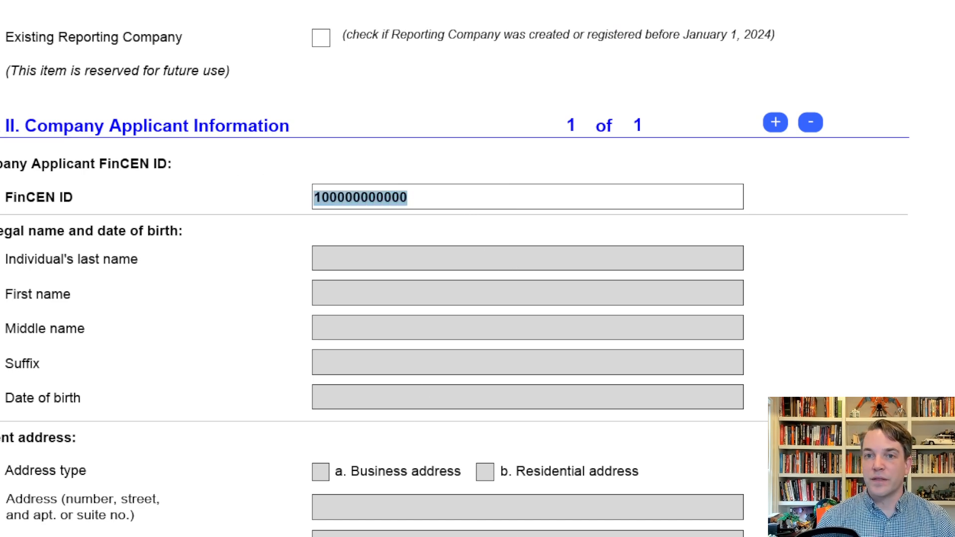
key(BackSpace)
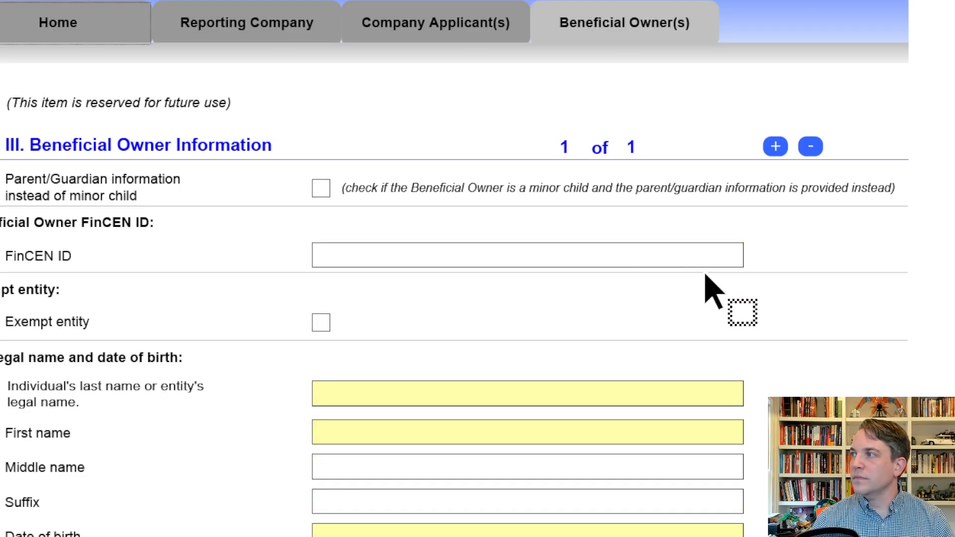
Review the beneficial owner fields in the PDF form, from parent/guardian, FinCEN ID and exempt entity options down to the identifying document details
scroll(728, 308, down, 3)
scroll(721, 433, down, 7)
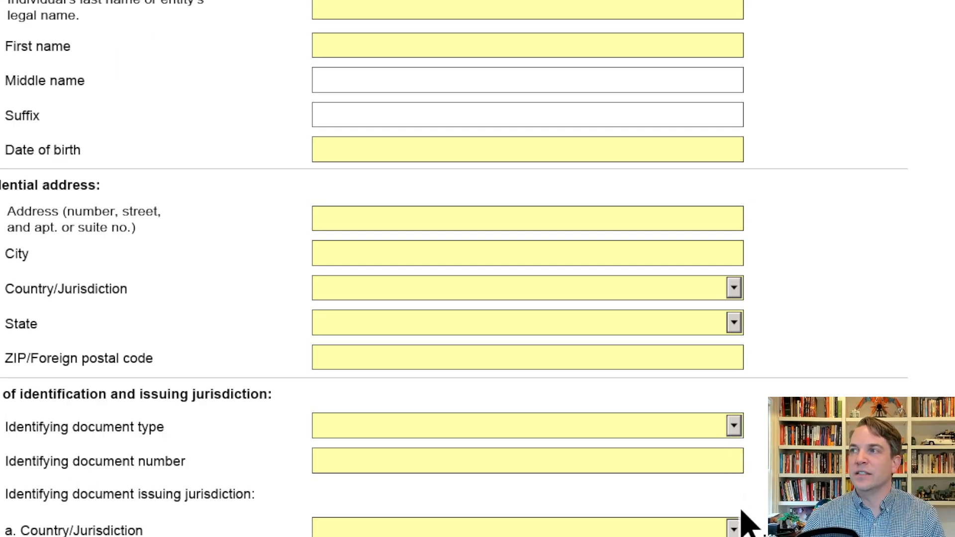
scroll(478, 269, up, 14)
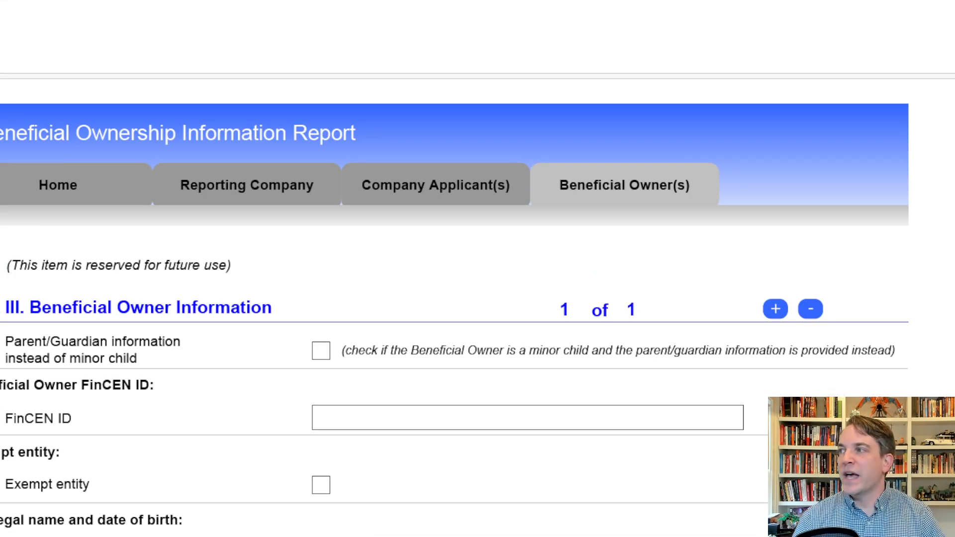
scroll(420, 255, down, 5)
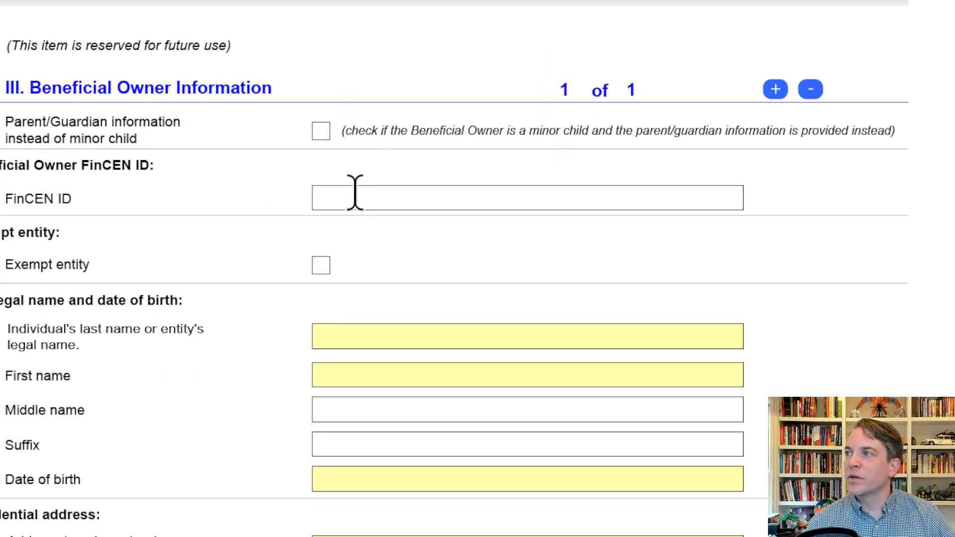
scroll(366, 231, down, 3)
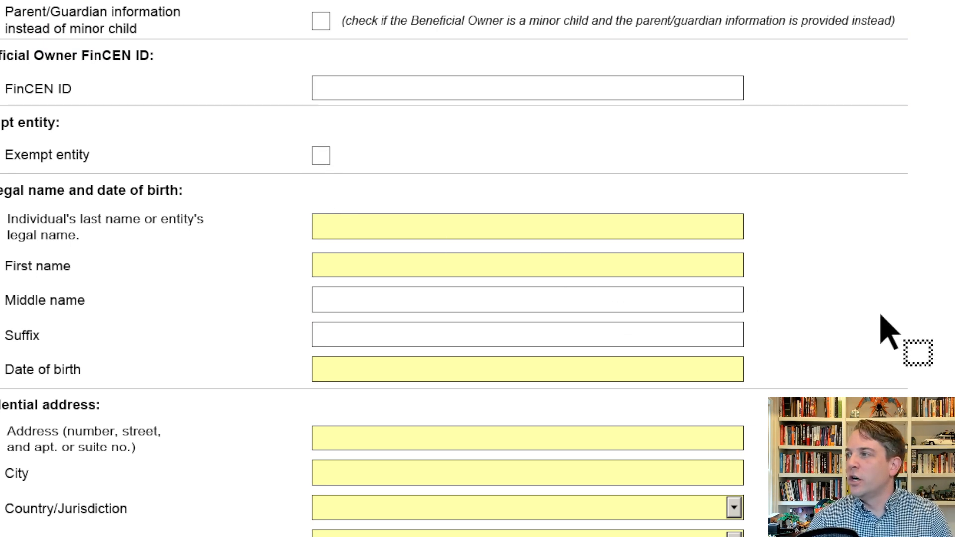
scroll(896, 199, down, 6)
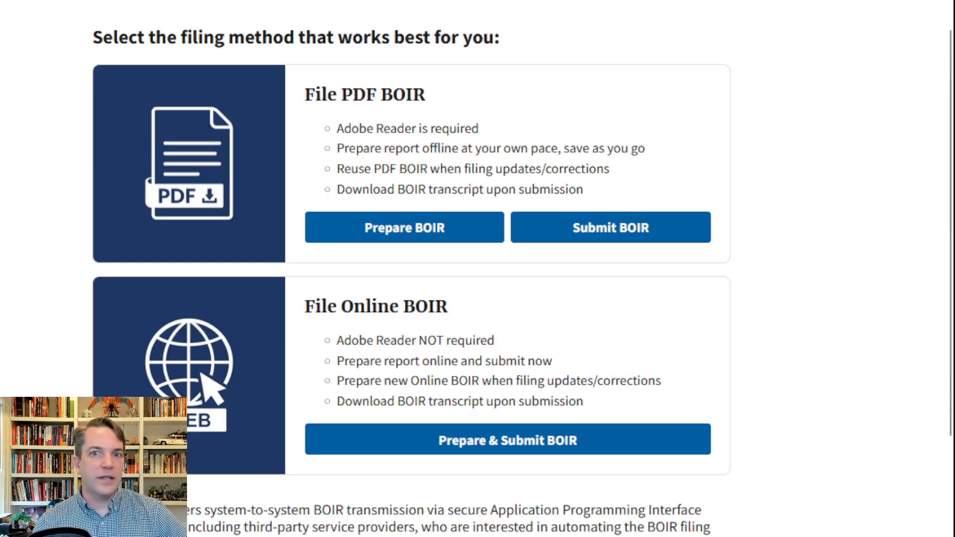
On the BOI E-Filing website's filing method page, open the submission form for a completed PDF BOIR
scroll(625, 103, up, 3)
scroll(632, 219, down, 3)
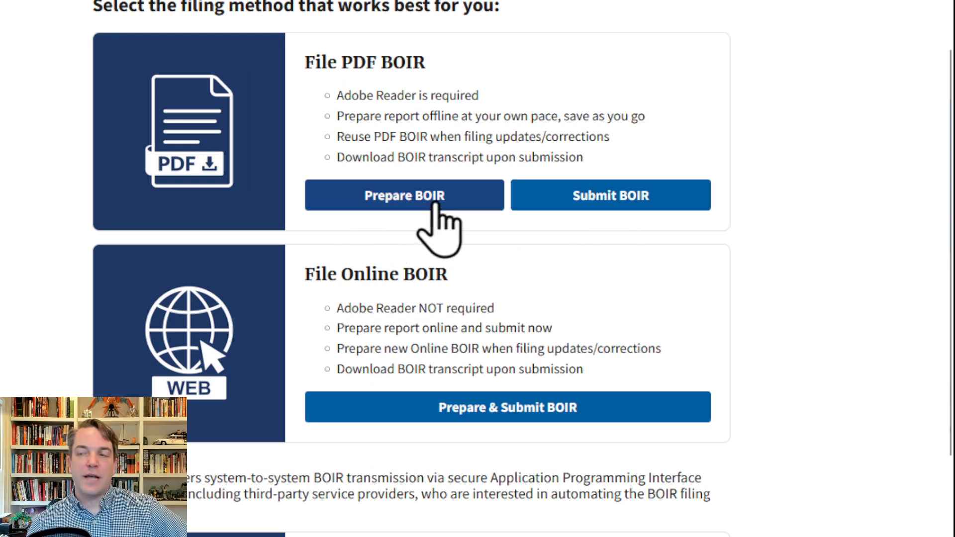
click(634, 197)
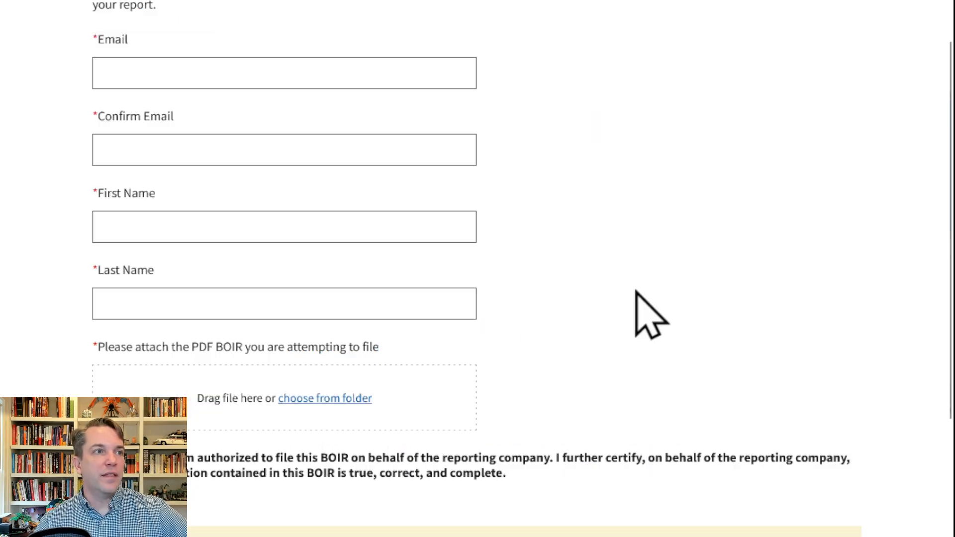
Examine the PDF BOIR submission requirements, including email and name fields, file attachment, certification, compliance reminder and human verification
scroll(356, 249, up, 4)
scroll(373, 315, down, 5)
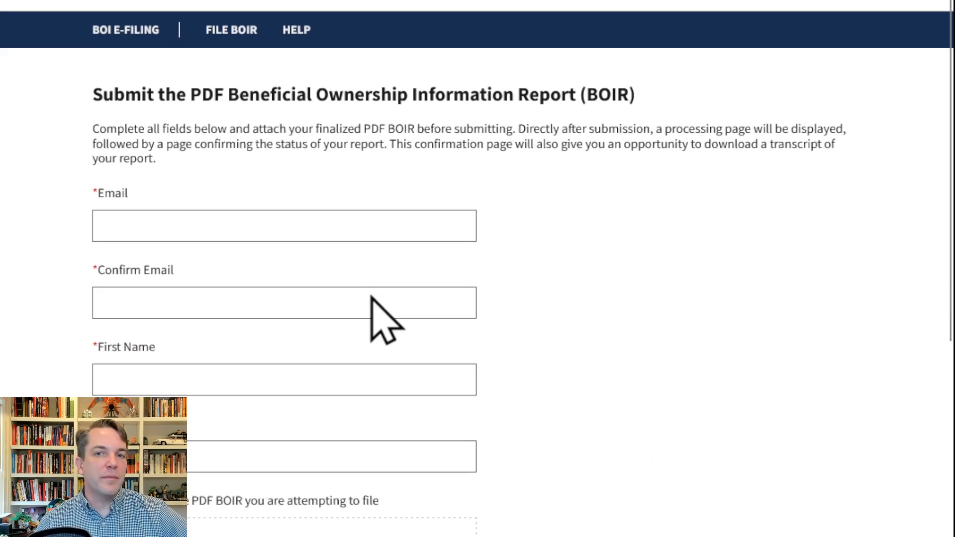
scroll(227, 182, up, 6)
scroll(228, 352, down, 5)
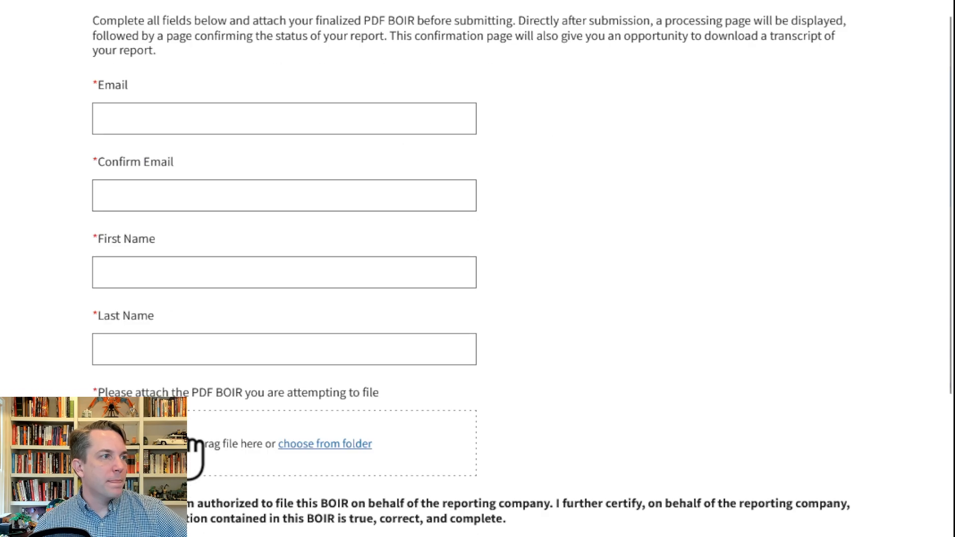
scroll(252, 458, down, 5)
scroll(252, 431, up, 8)
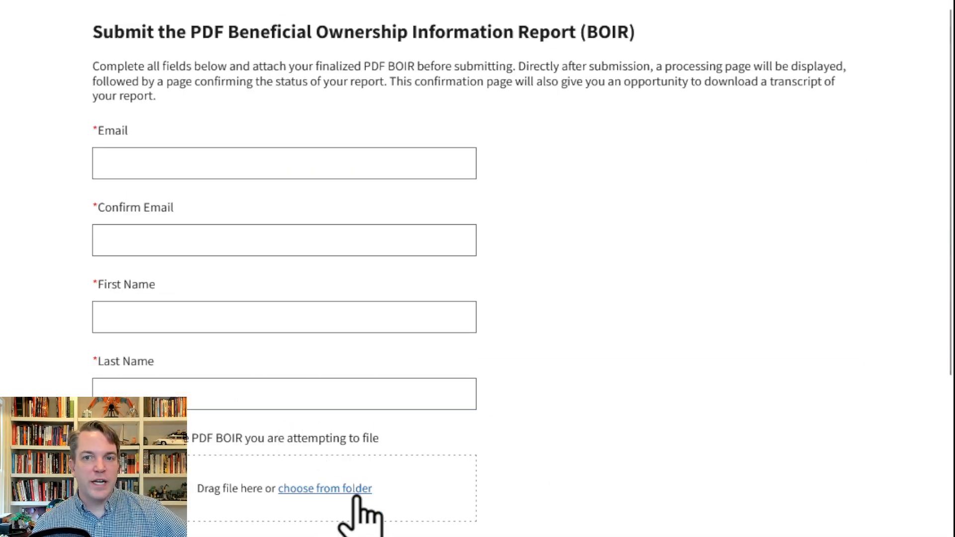
scroll(331, 493, down, 8)
scroll(320, 322, up, 3)
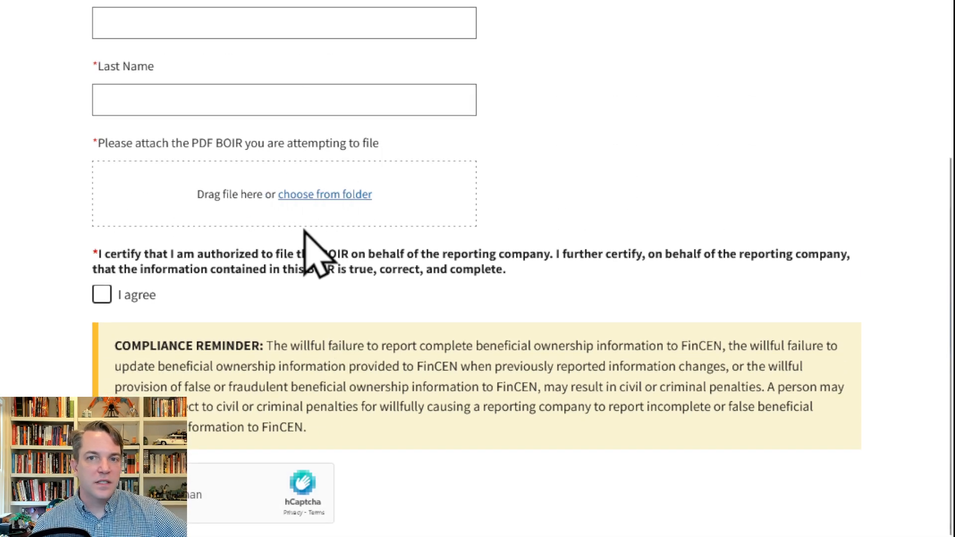